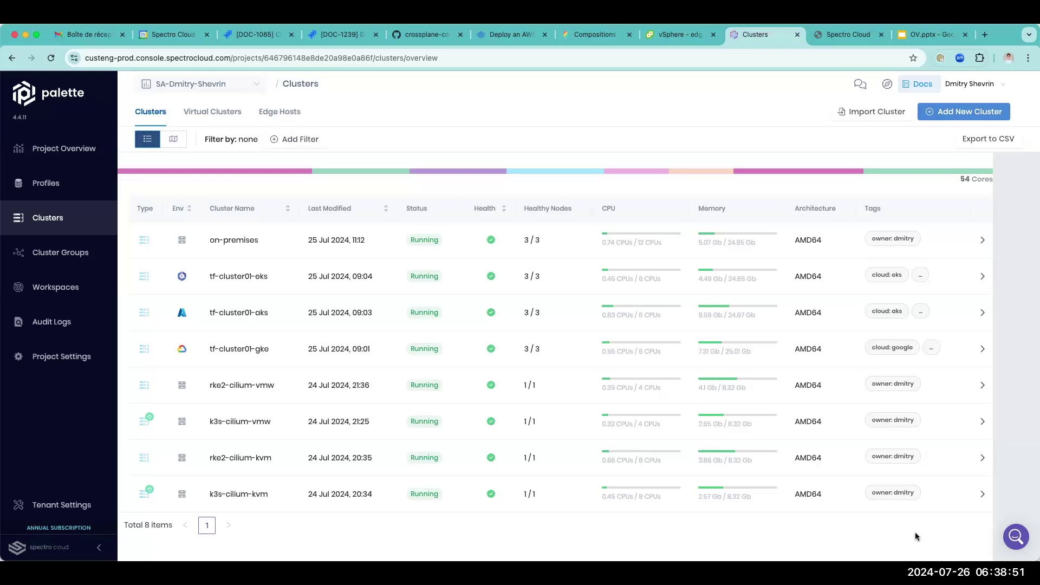
Step: Review the layers of the tf-infra-aks-profile and tf-infra-eks-profile cluster profiles
click(64, 190)
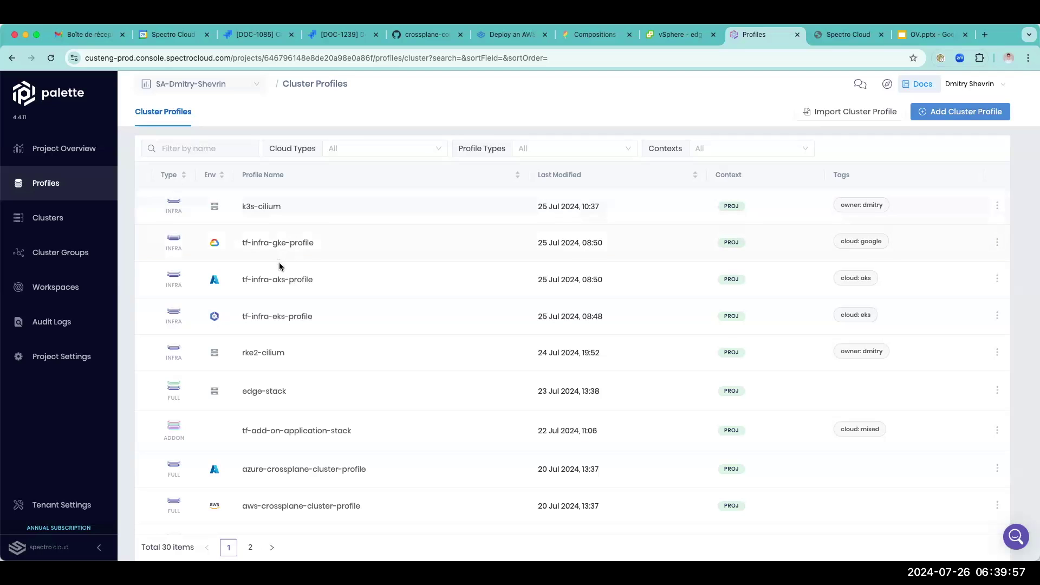
click(280, 280)
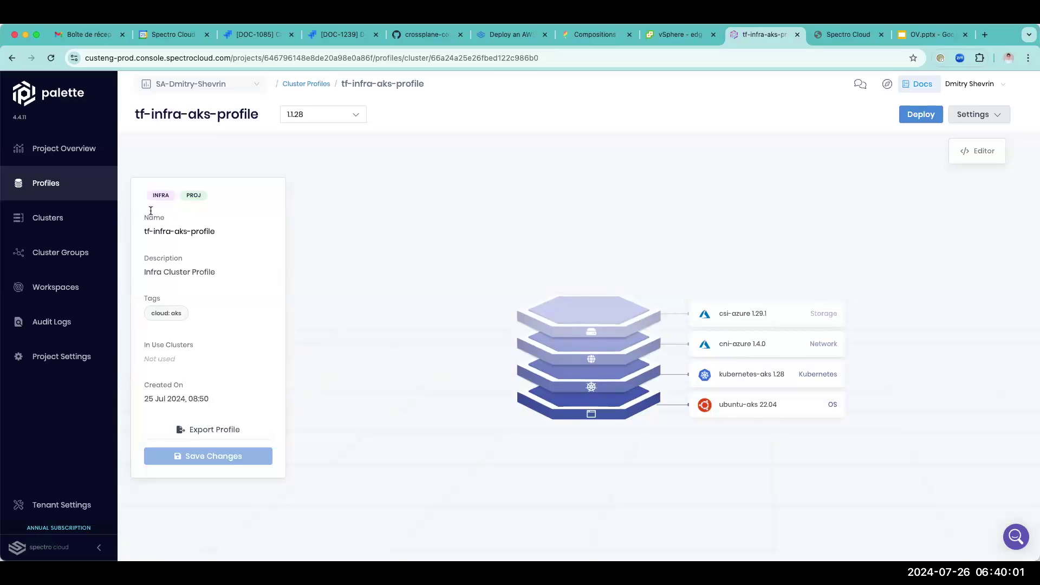
click(101, 197)
click(262, 317)
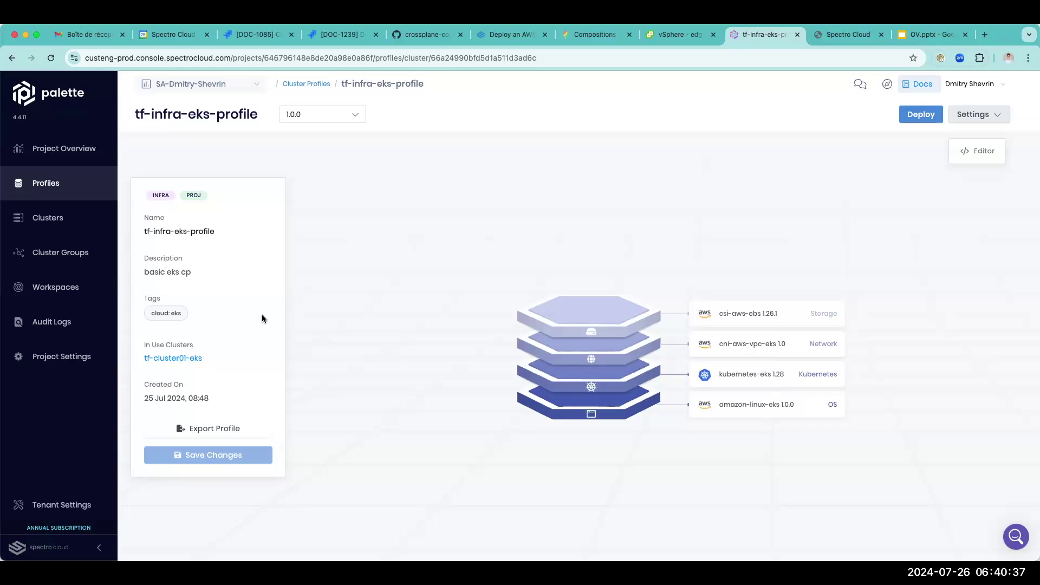
Step: Review the layers of the tf-infra-gke-profile and tf-add-on-application-stack cluster profiles
click(66, 190)
click(280, 254)
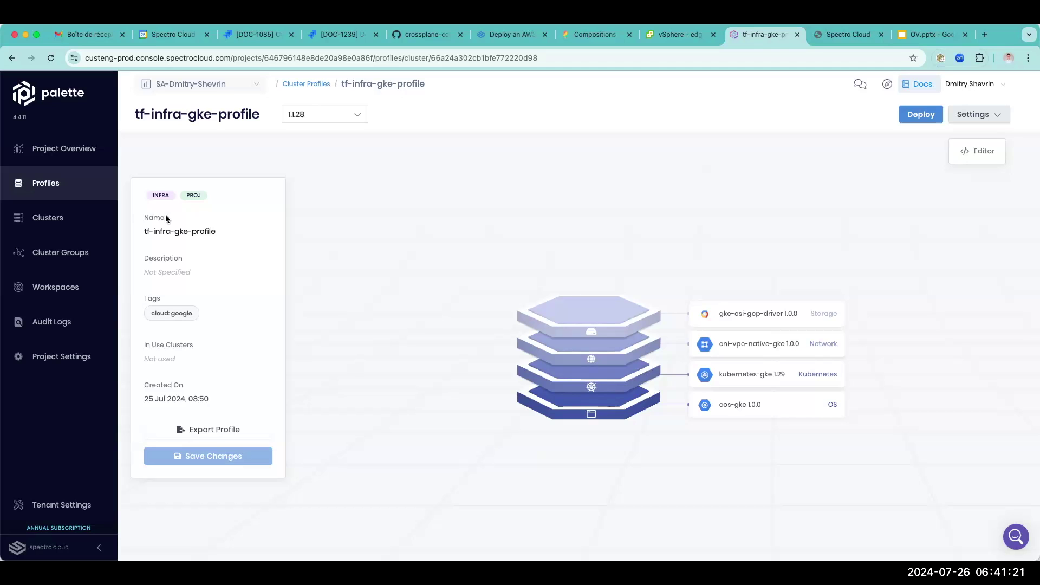
click(95, 198)
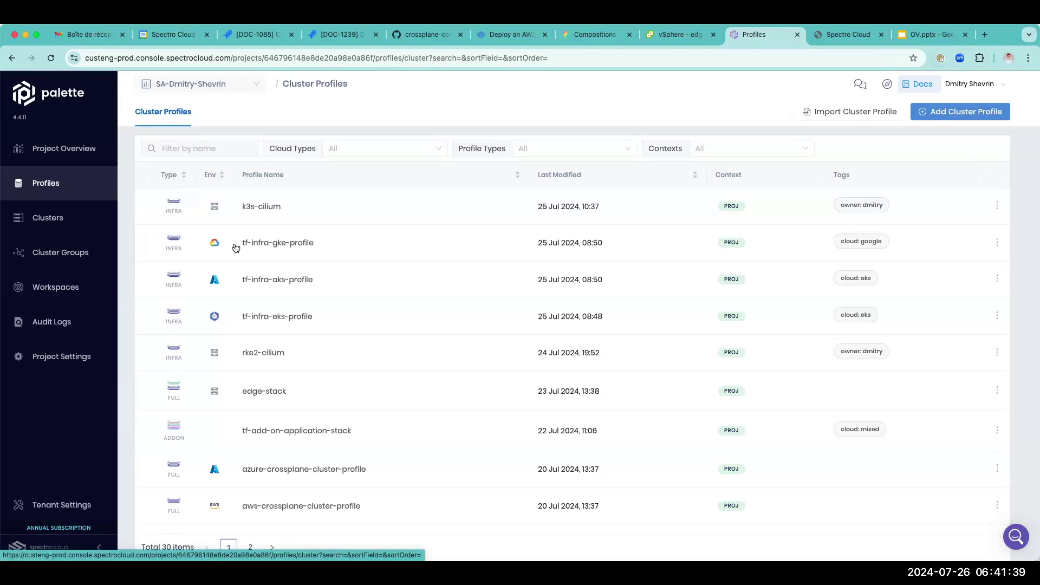
click(329, 431)
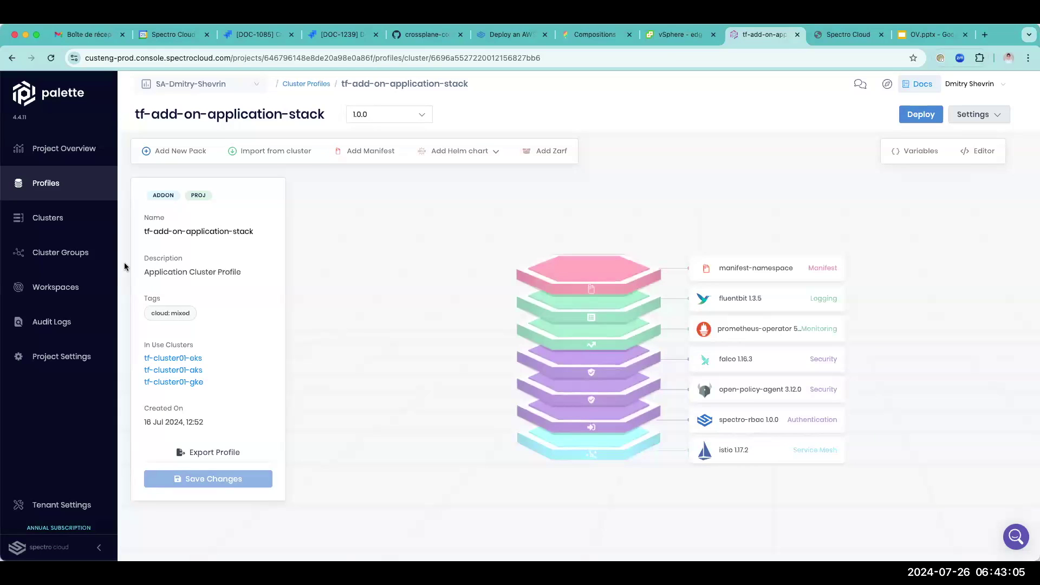
Step: Examine the overview details and attached infrastructure profile of the rke2-cilium-kvm cluster
click(93, 231)
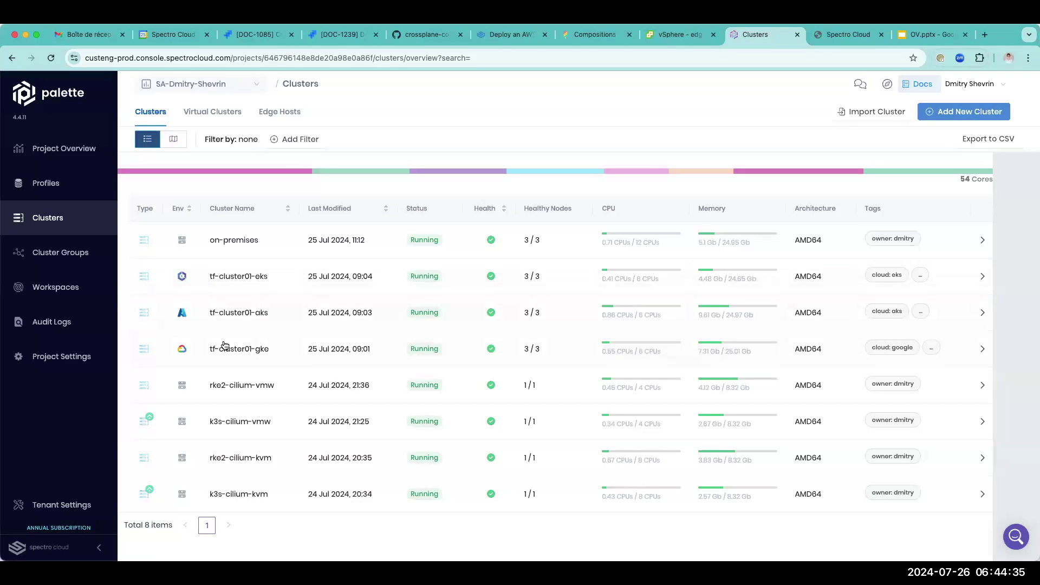
click(228, 459)
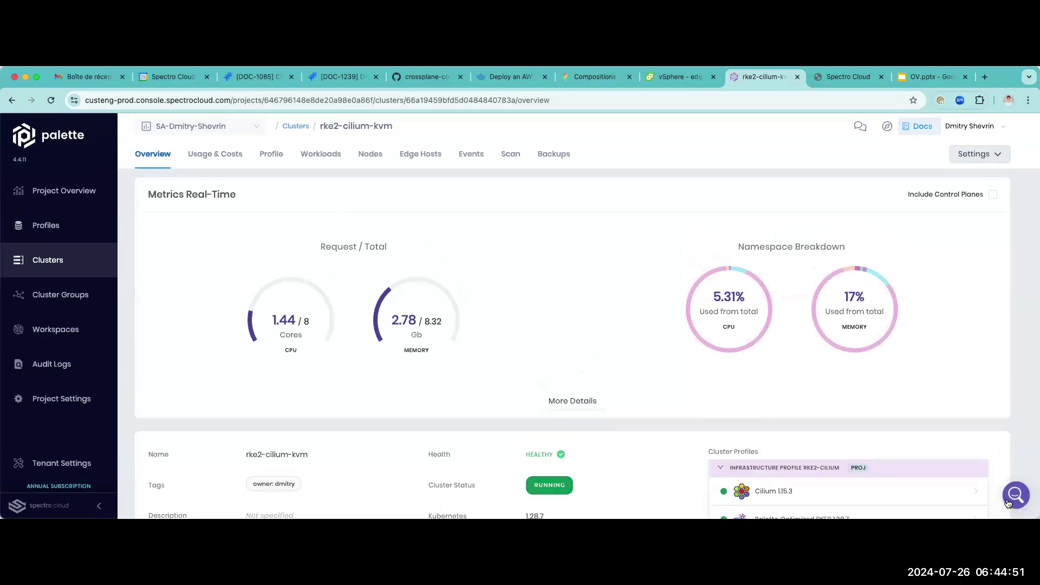
scroll(947, 377, down, 5)
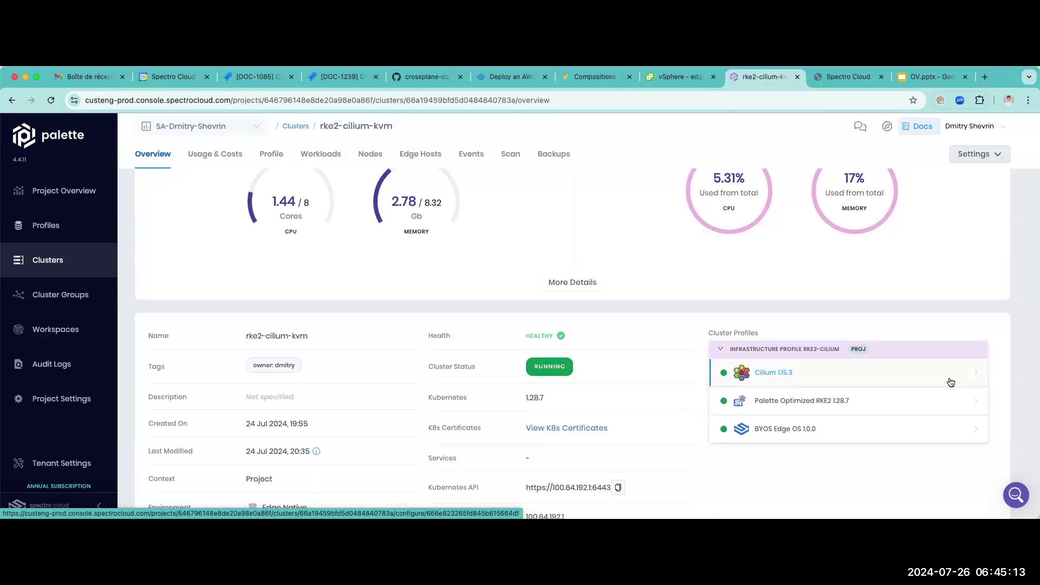
double_click(1033, 514)
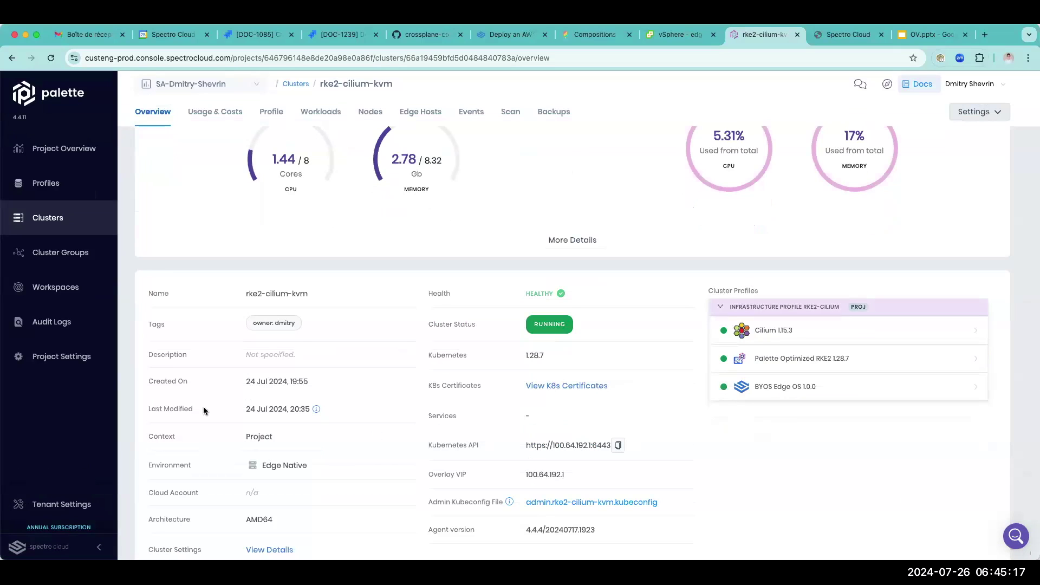
Step: Examine the overview details and attached add-on and infrastructure profiles of the tf-cluster01-eks cluster
click(51, 217)
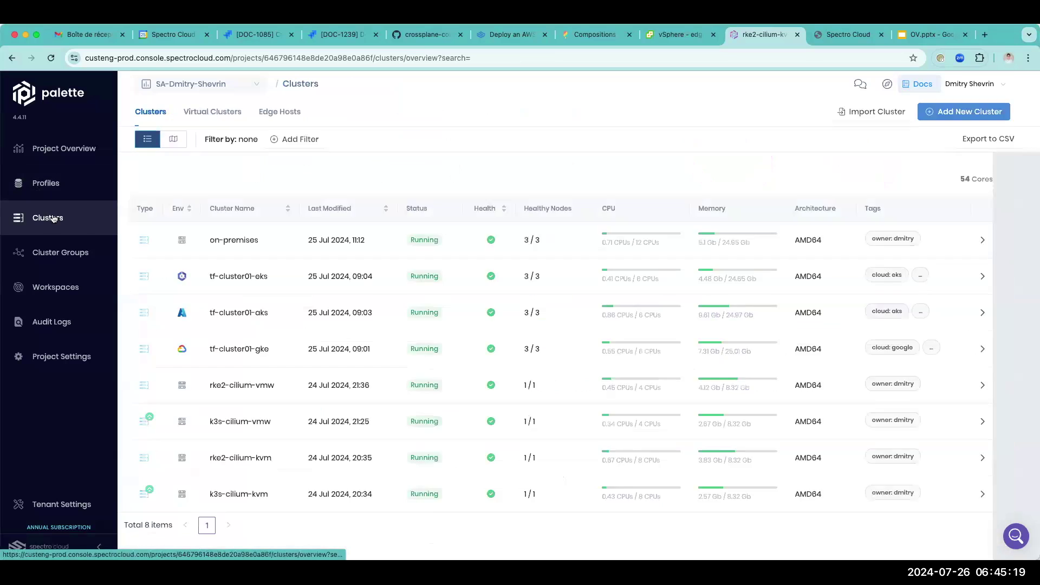
click(230, 283)
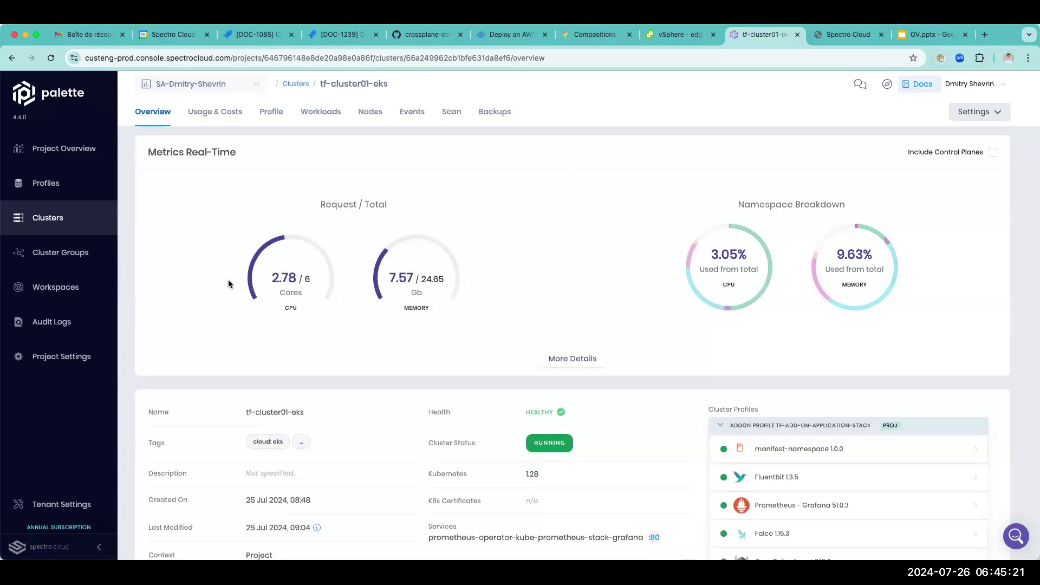
scroll(552, 263, down, 5)
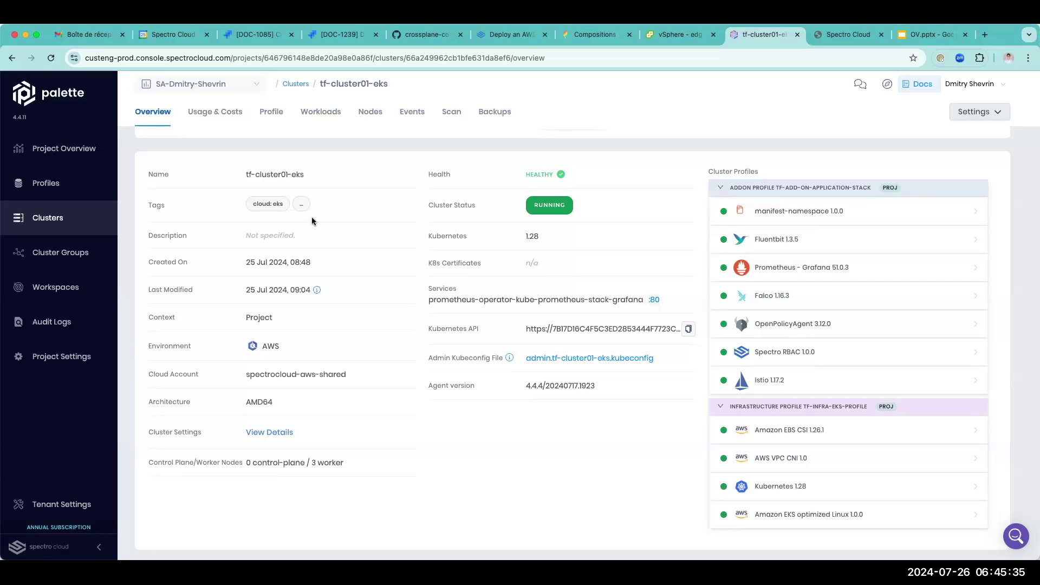
Step: Look through the cloud types offered in the cluster import form, and close the form without importing
click(96, 217)
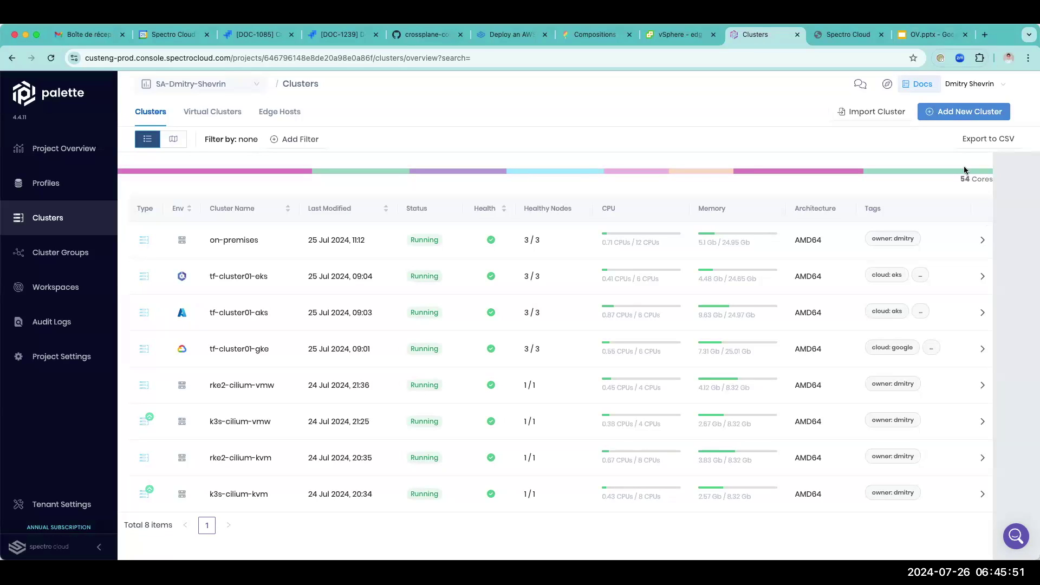
click(857, 114)
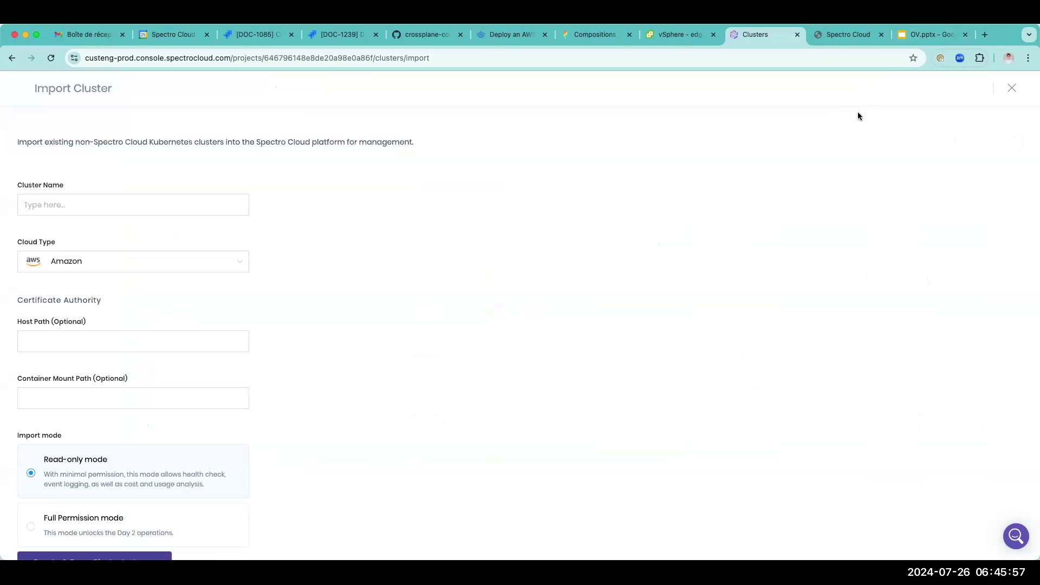
click(218, 259)
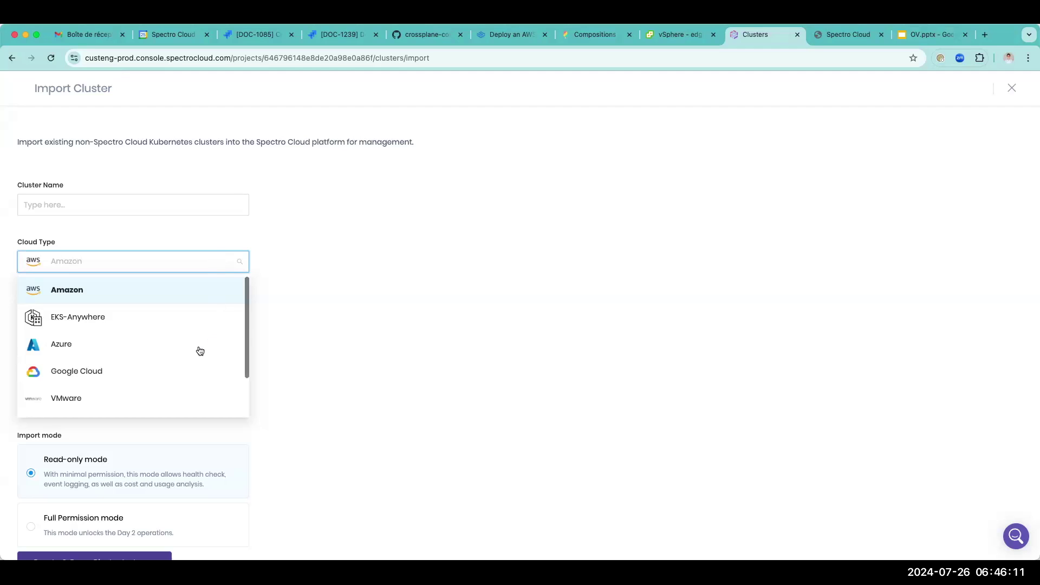
scroll(197, 351, down, 2)
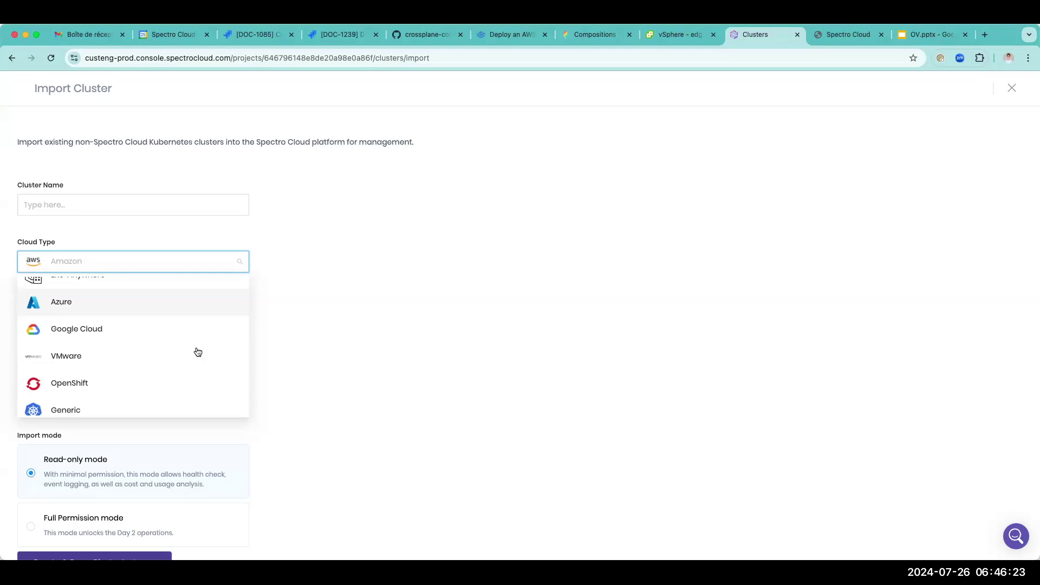
scroll(198, 352, down, 1)
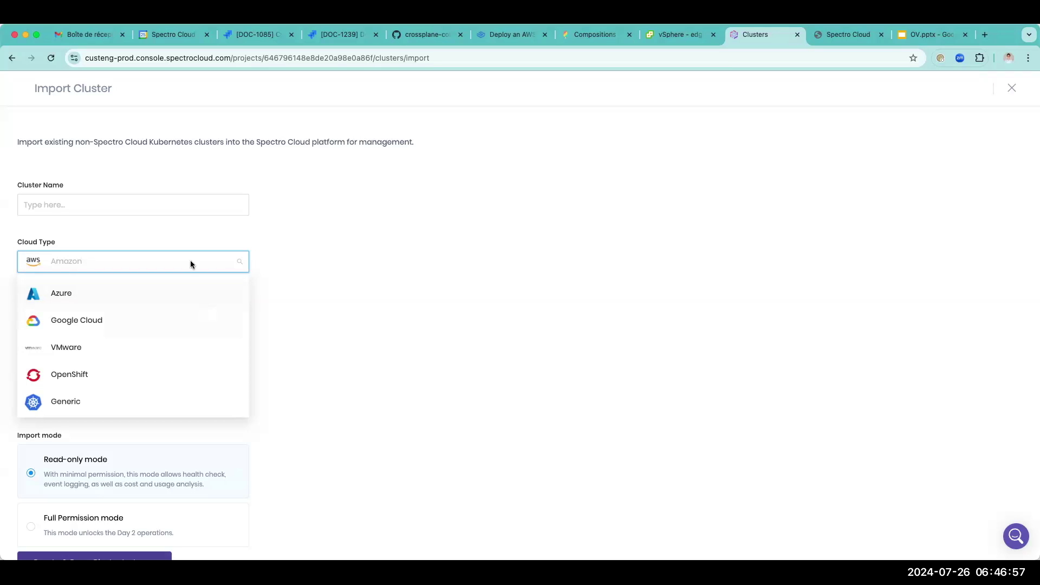
click(507, 143)
click(1012, 87)
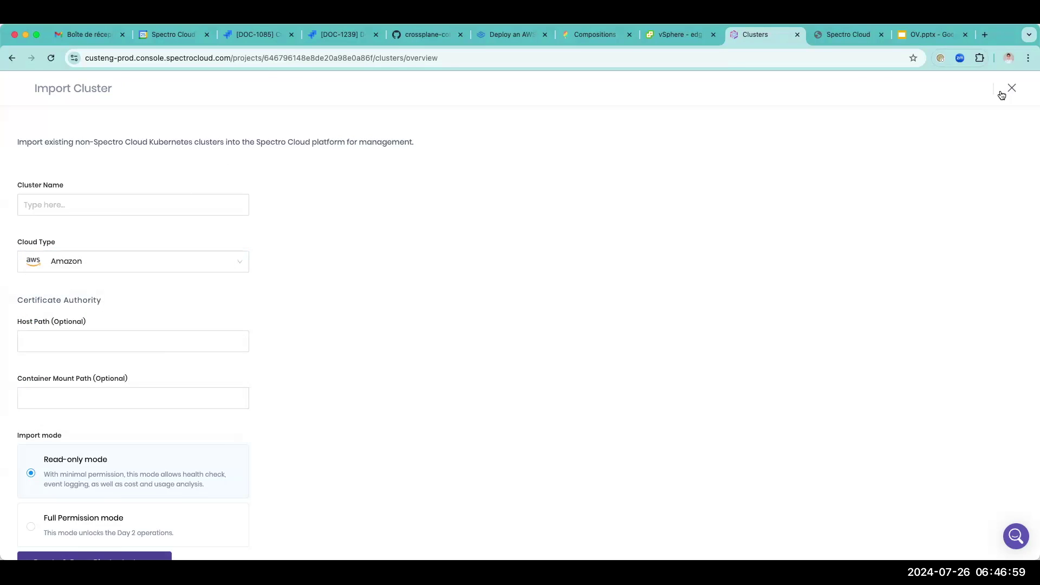
Step: Start a new cluster profile named "app", choose its type, and continue to the profile layers
click(84, 186)
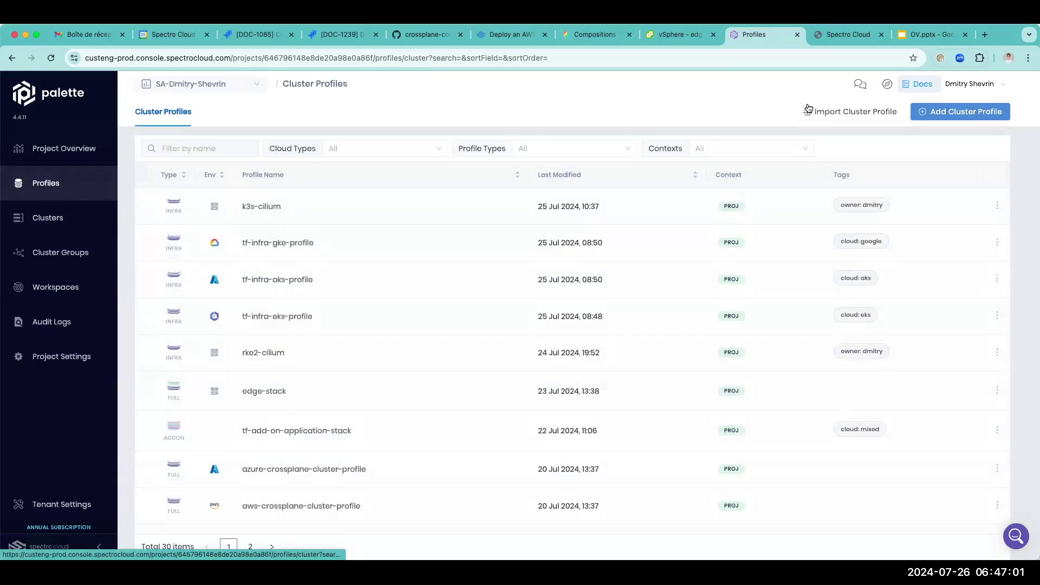
click(936, 114)
click(369, 165)
text(app)
key(BackSpace)
key(BackSpace)
text(pp)
click(319, 355)
click(215, 532)
Step: Browse the packs available in the Palette Registry, down to the service mesh and system app categories, and close the pack selection
click(244, 163)
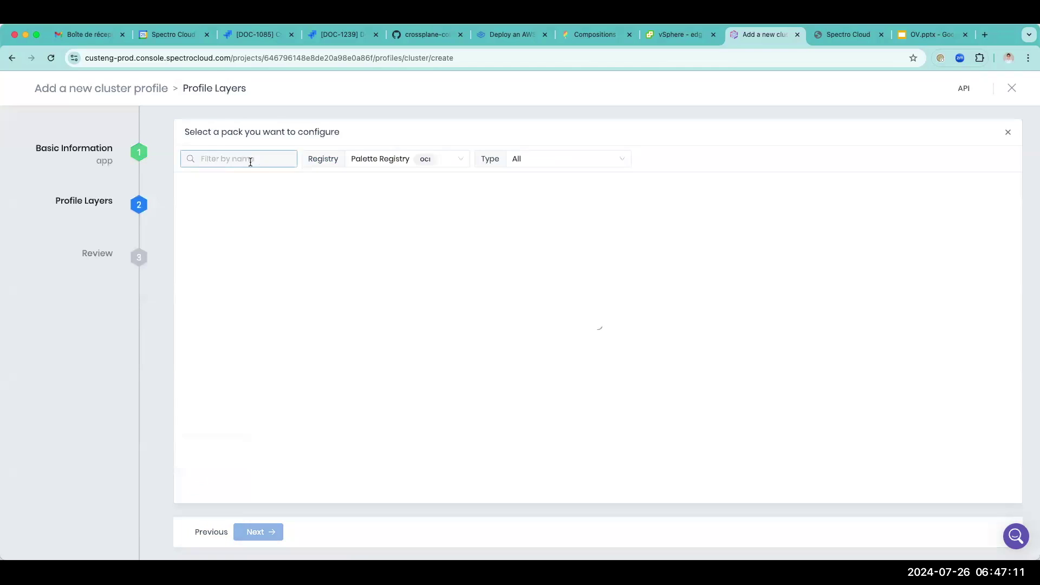
scroll(411, 202, down, 1)
scroll(411, 202, down, 3)
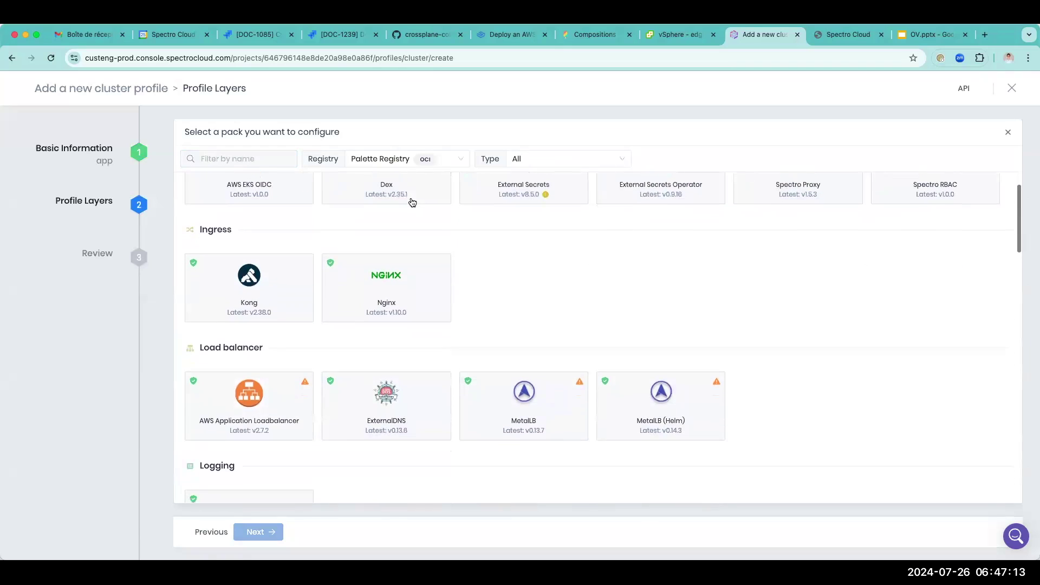
scroll(412, 202, down, 4)
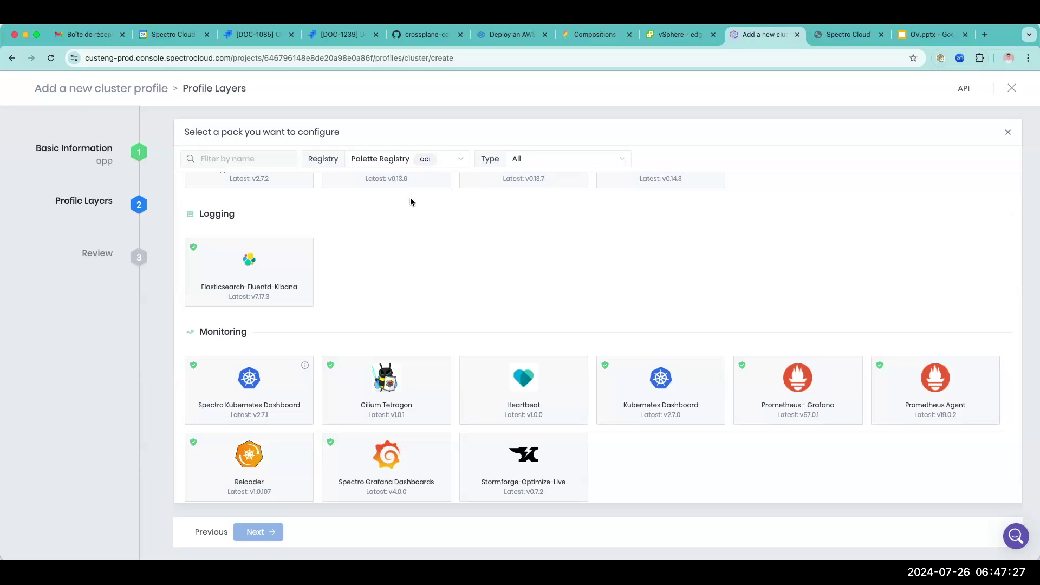
scroll(411, 199, down, 8)
scroll(411, 203, down, 5)
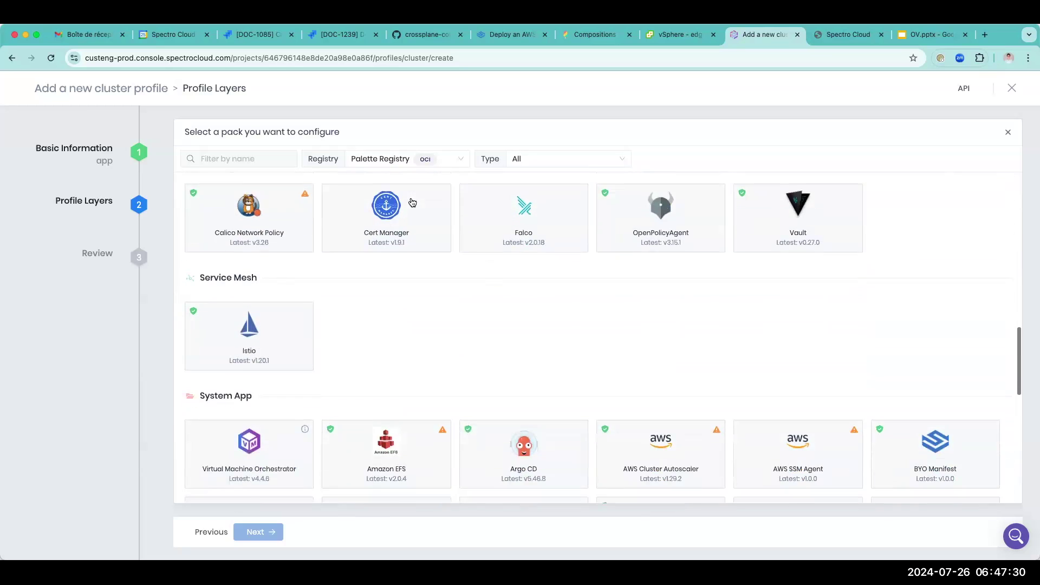
click(1008, 133)
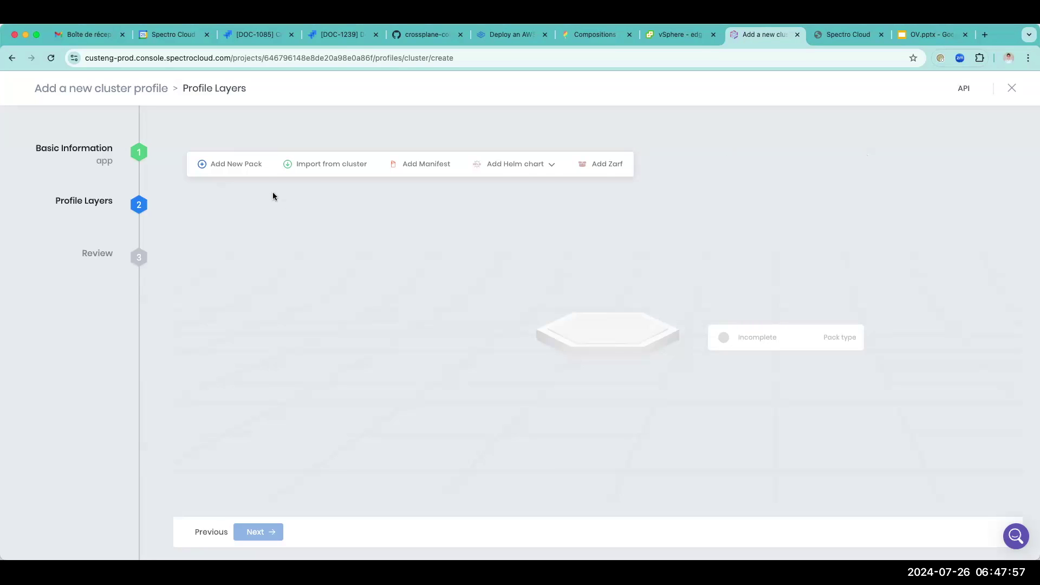
Step: Reopen the pack selection, look through the authentication, ingress, load balancer, monitoring and registry packs, and close it without adding one
click(257, 168)
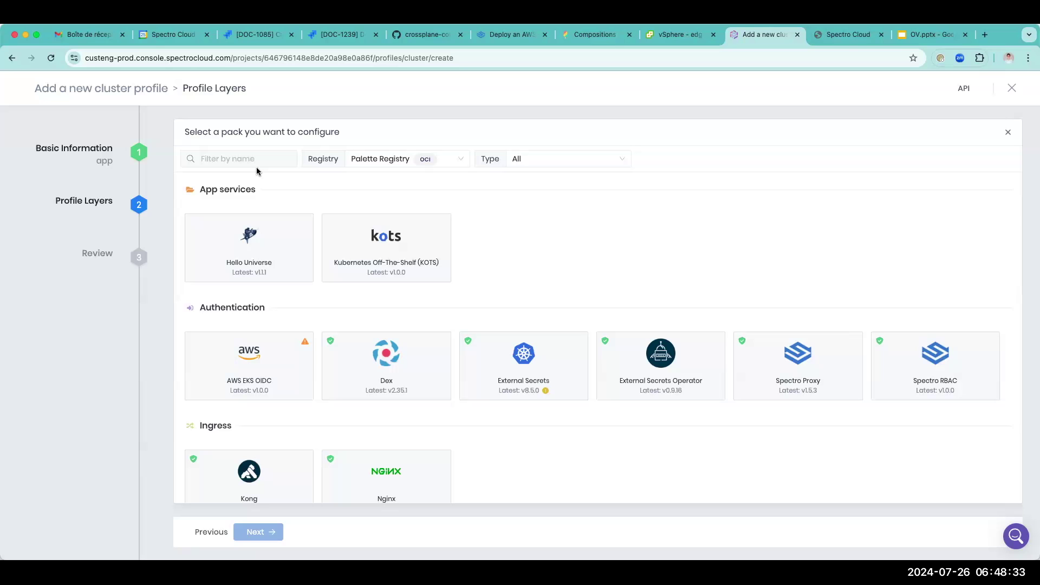
scroll(255, 167, down, 3)
scroll(254, 249, down, 5)
scroll(253, 248, up, 3)
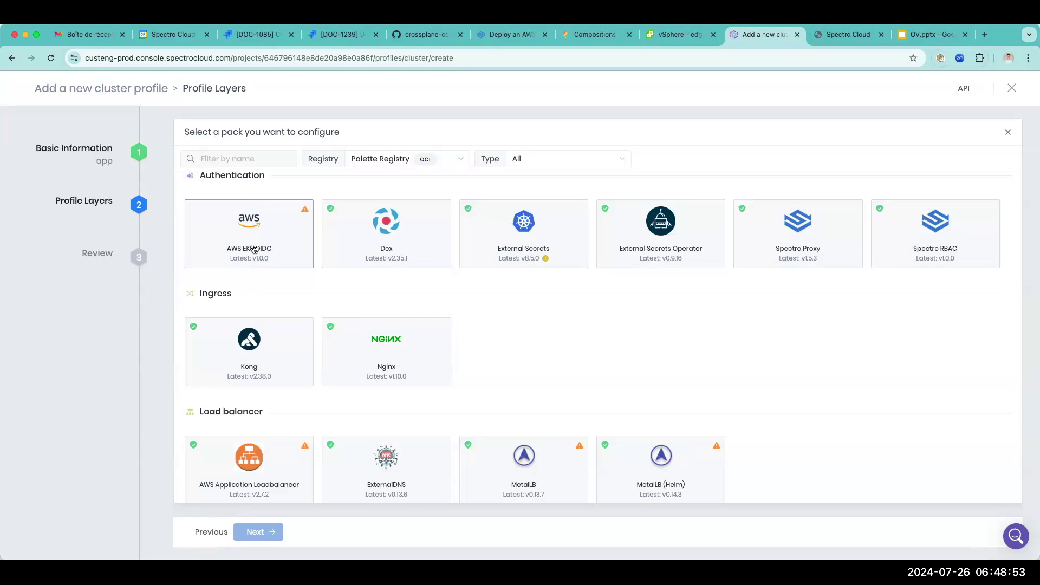
scroll(254, 249, down, 5)
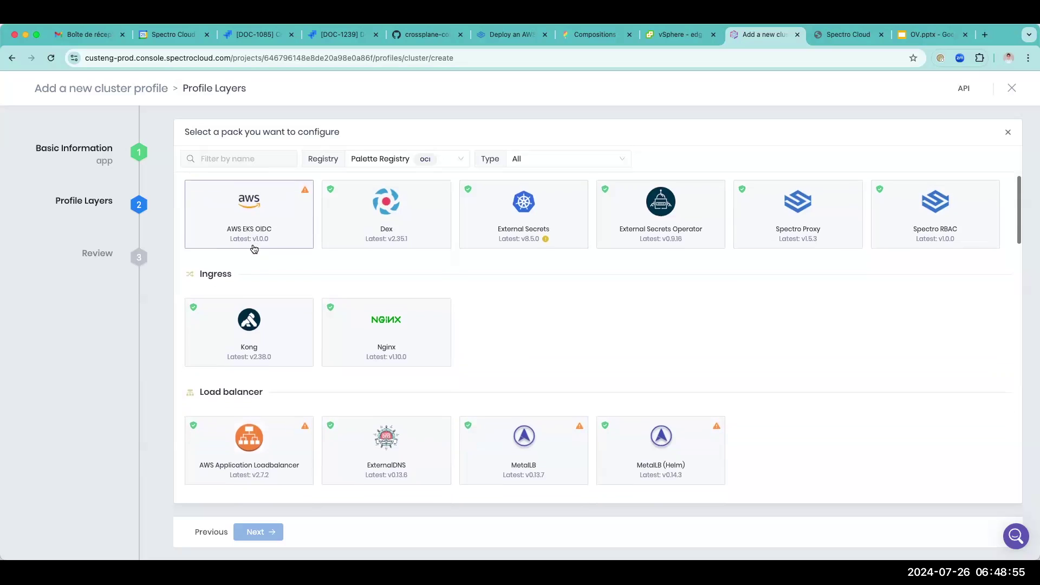
scroll(255, 248, down, 4)
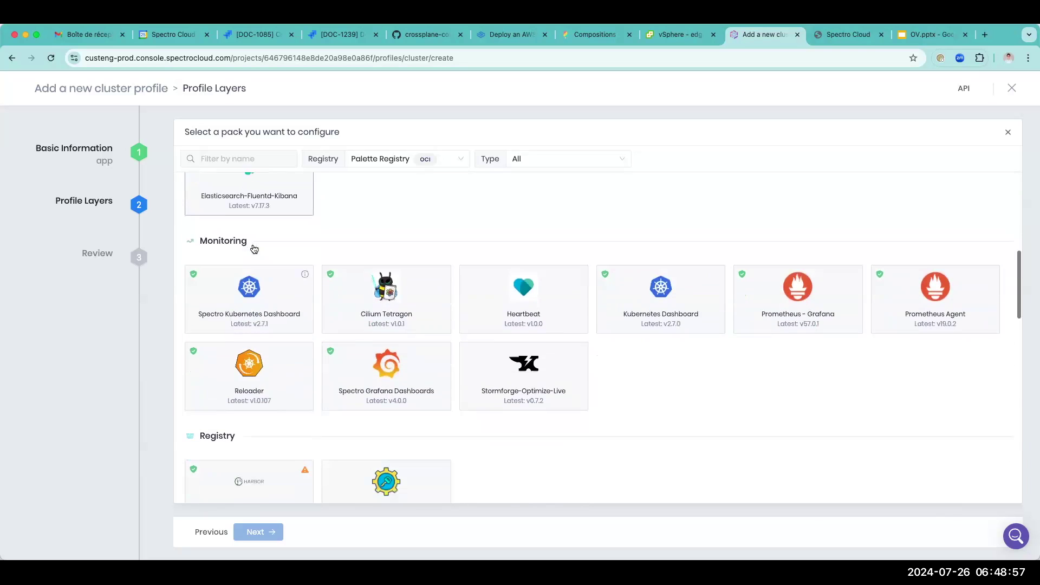
scroll(254, 248, down, 1)
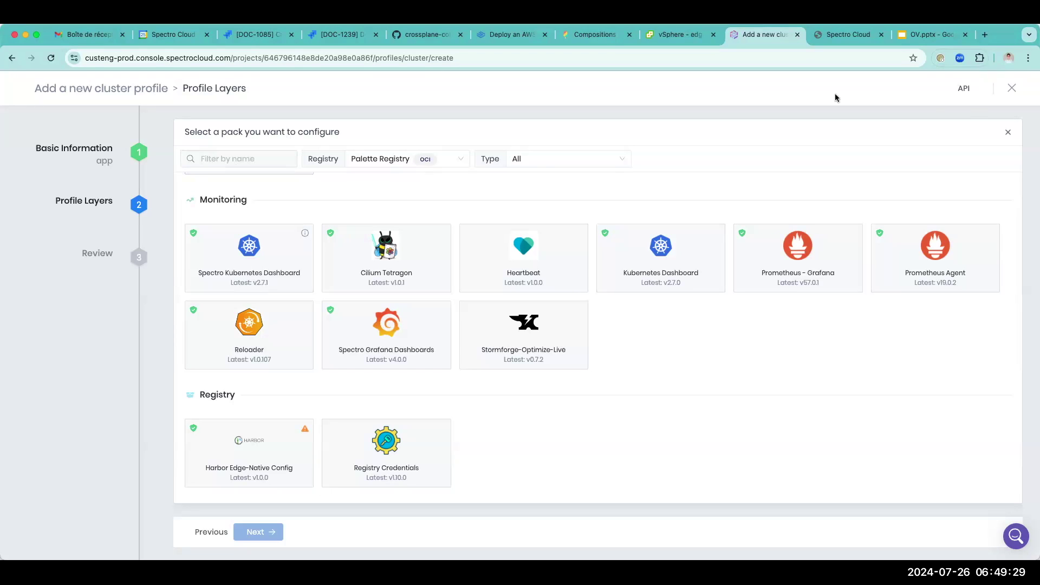
click(1005, 133)
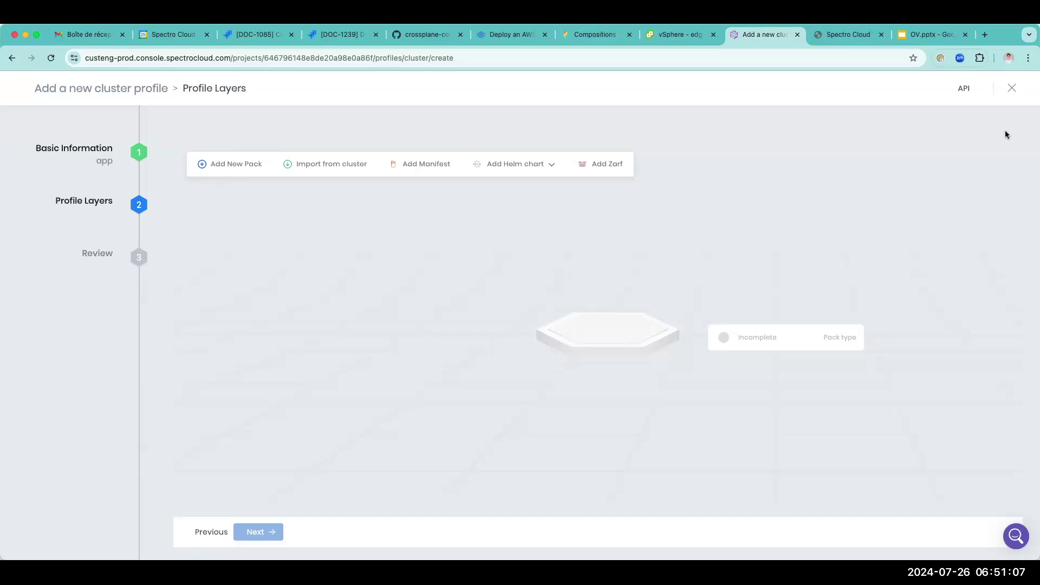
Step: Open the documentation site docs.spectrocloud.com in a new browser tab
key(super+t)
text(do)
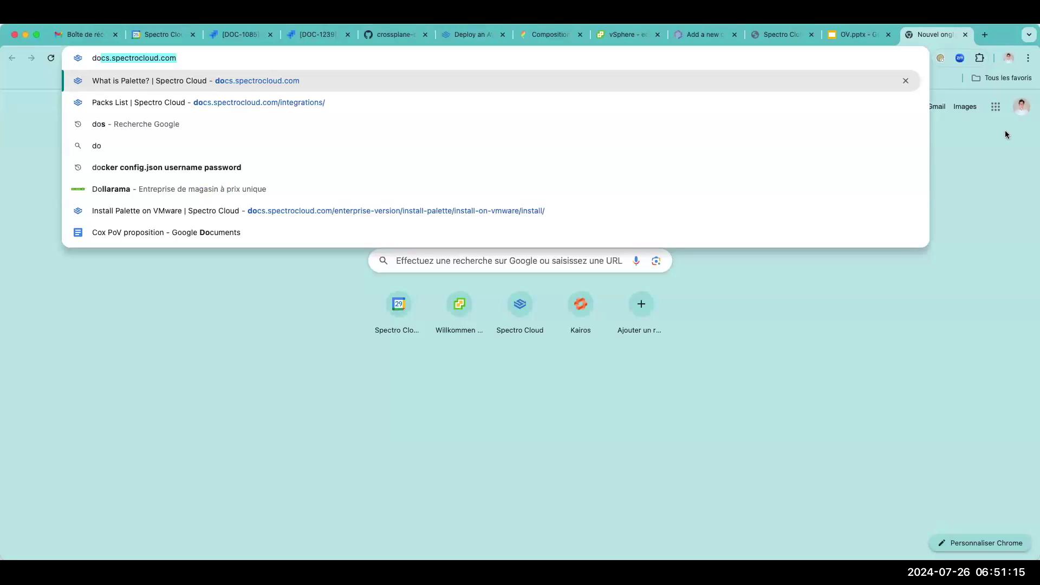
key(Return)
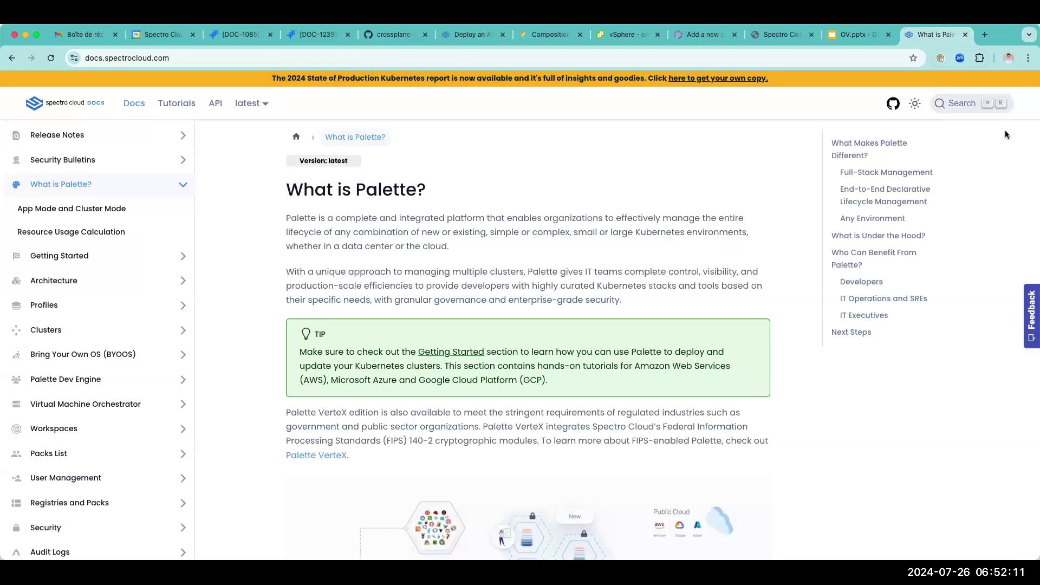
Step: Search the Spectro Cloud documentation for "air" to look up airgap topics
click(970, 105)
text(ai)
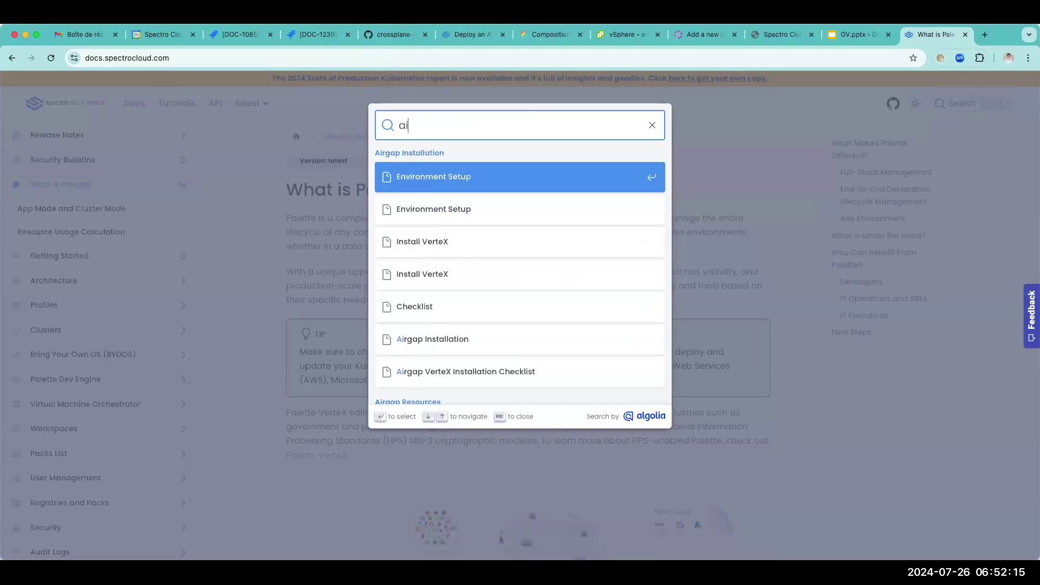
text(r)
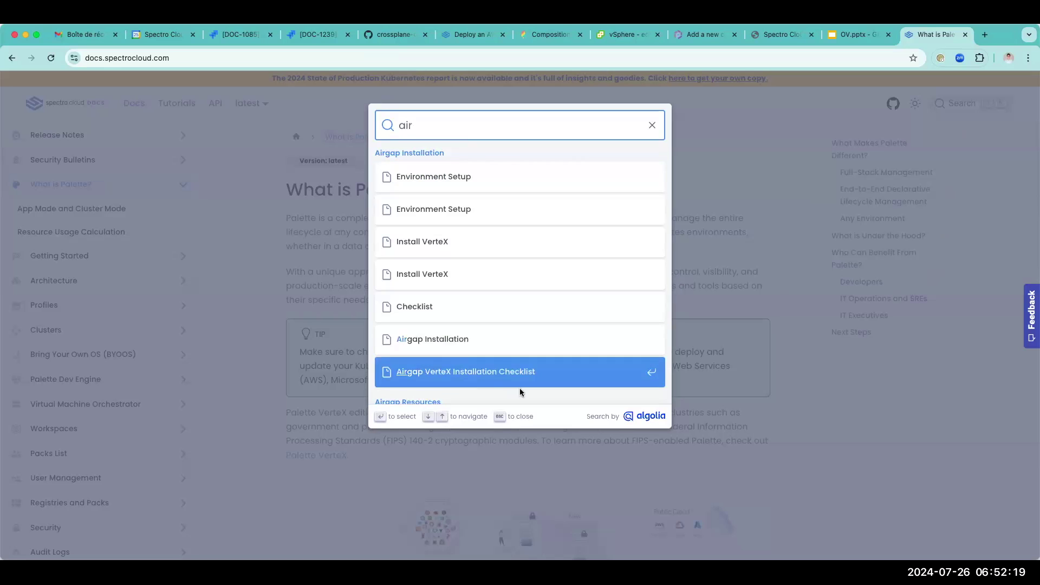
Step: Open the Airgap Installation page from the documentation search results
click(493, 340)
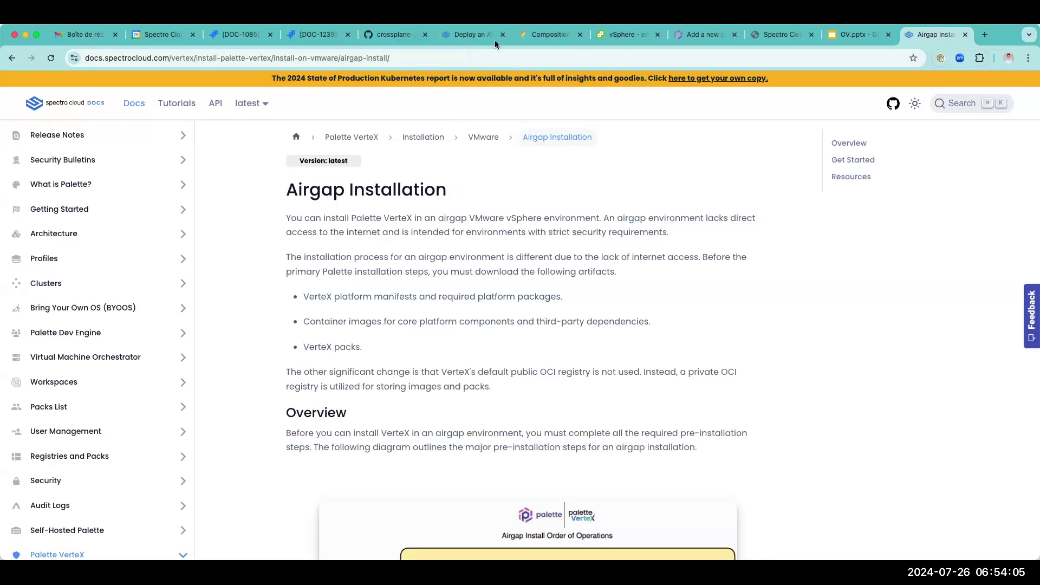
Step: Return to Palette, abandon the cluster profile being created, and open the tf-add-on-application-stack profile
click(682, 35)
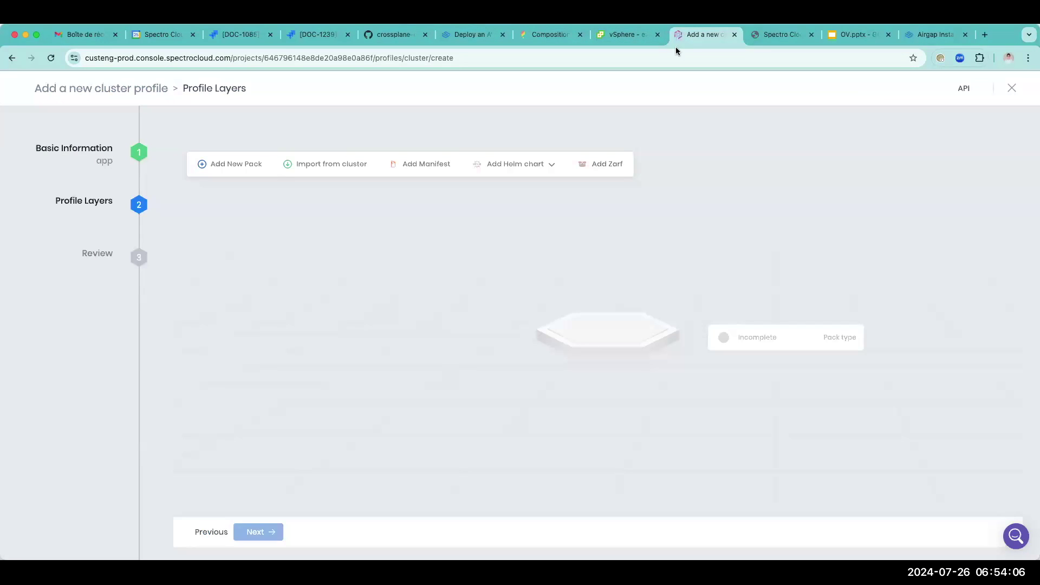
click(1011, 90)
click(460, 336)
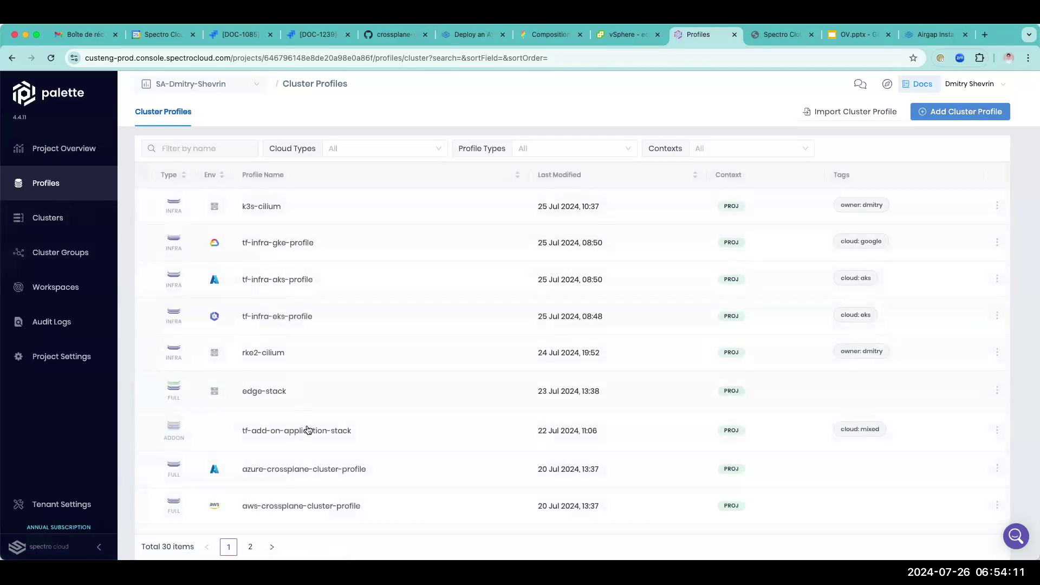
click(307, 430)
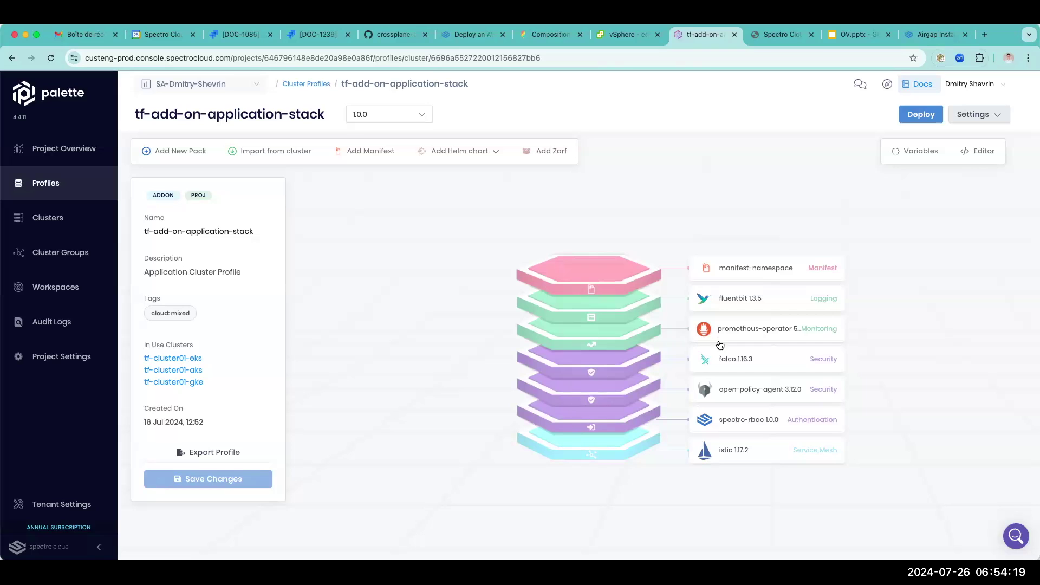
Step: Start adding a pack to the profile, filter the Palette Registry packs by "ng", and select the Nginx ingress pack
click(186, 154)
click(192, 184)
text(gho)
key(BackSpace)
key(BackSpace)
key(BackSpace)
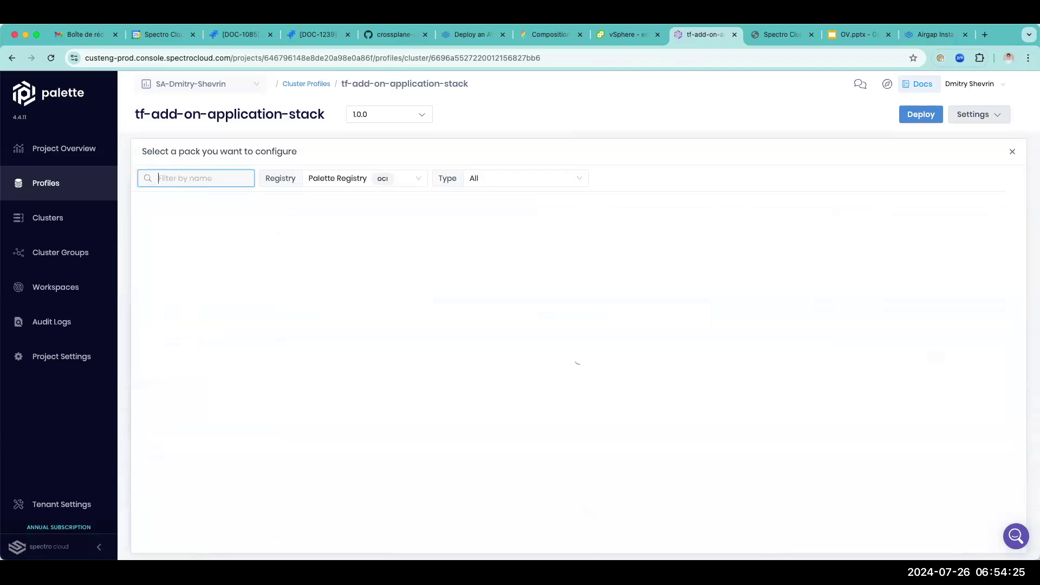
text(ha)
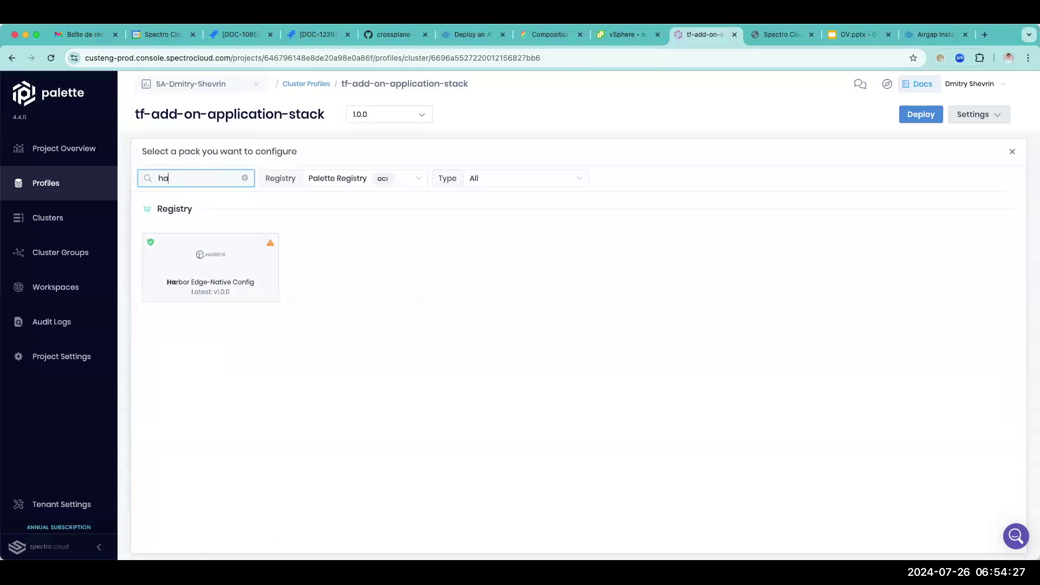
key(BackSpace)
key(BackSpace)
text(ng)
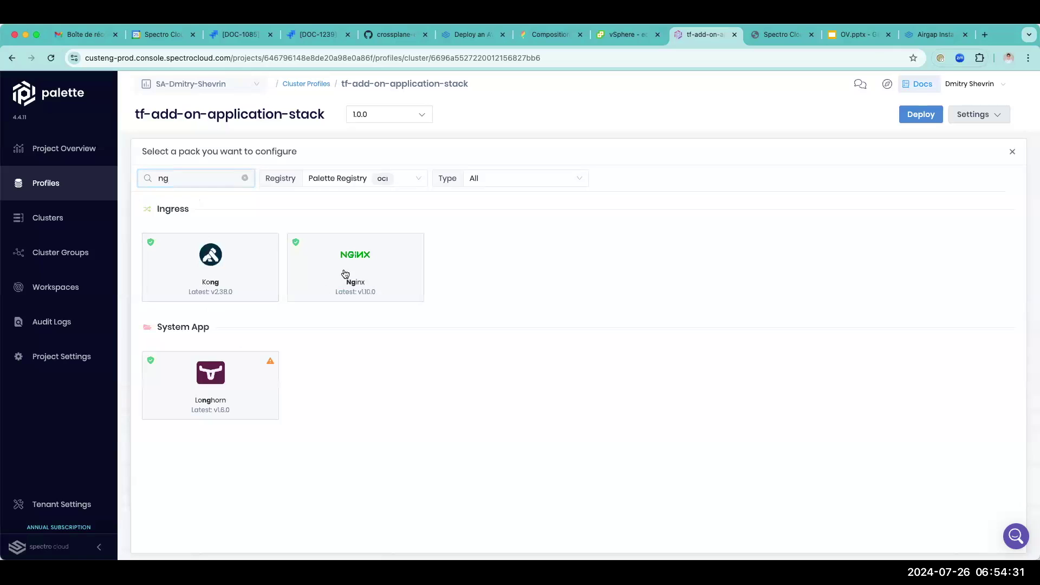
click(346, 273)
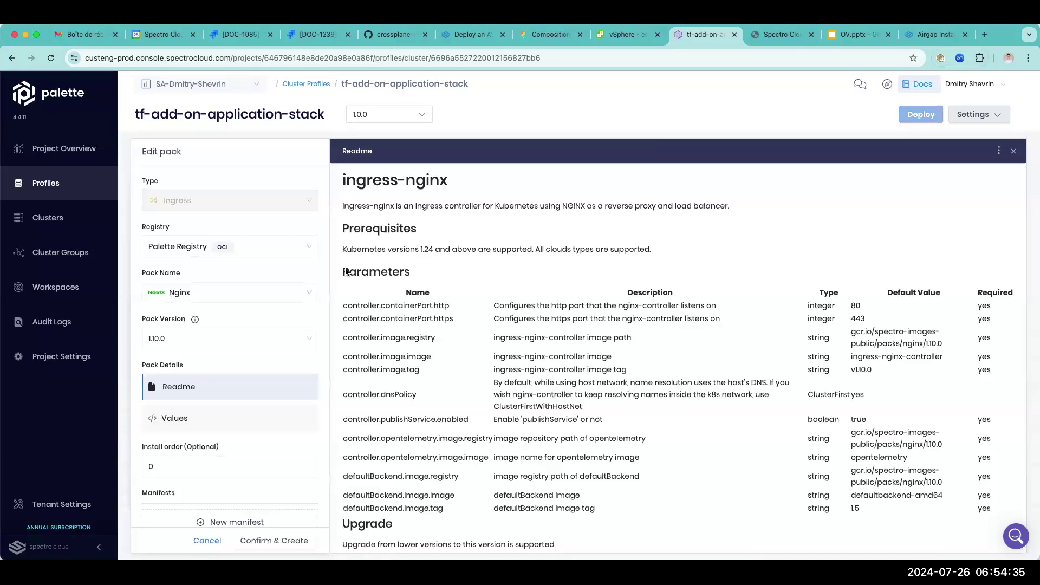
Step: Examine the Nginx pack's YAML values and variables, and cancel adding the pack to the profile
click(255, 418)
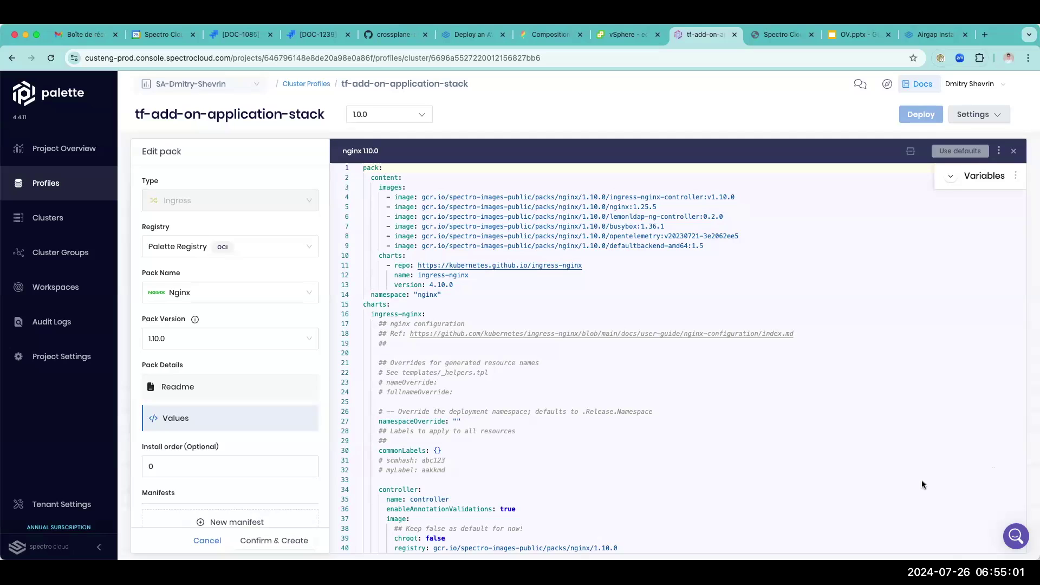
click(951, 176)
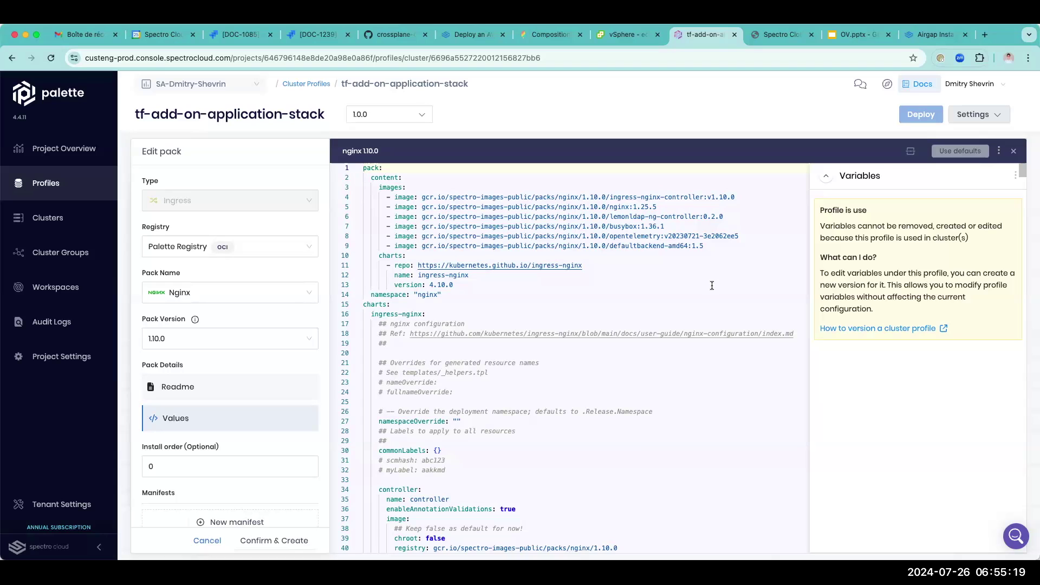
scroll(712, 285, down, 10)
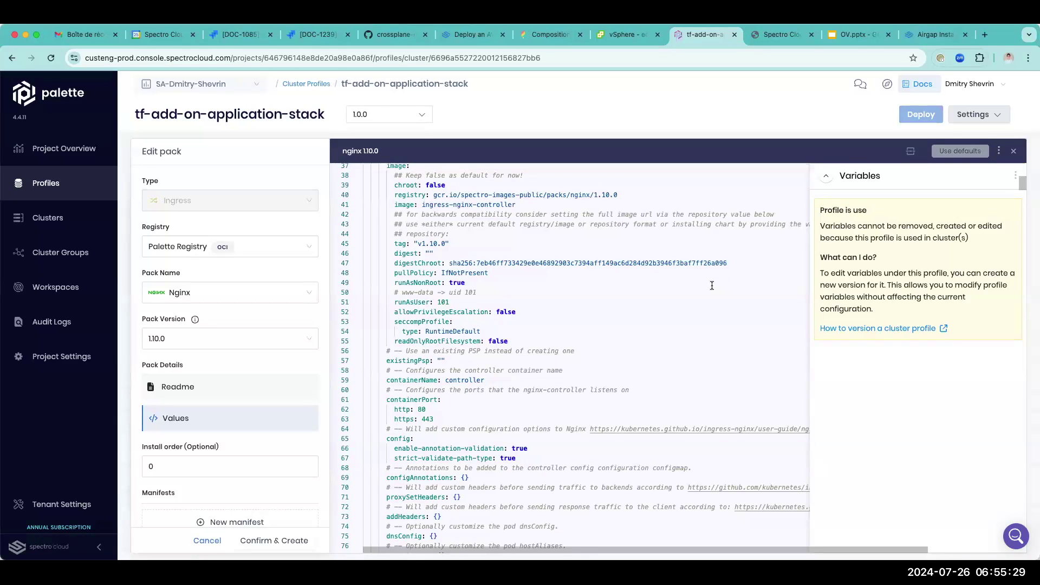
click(425, 115)
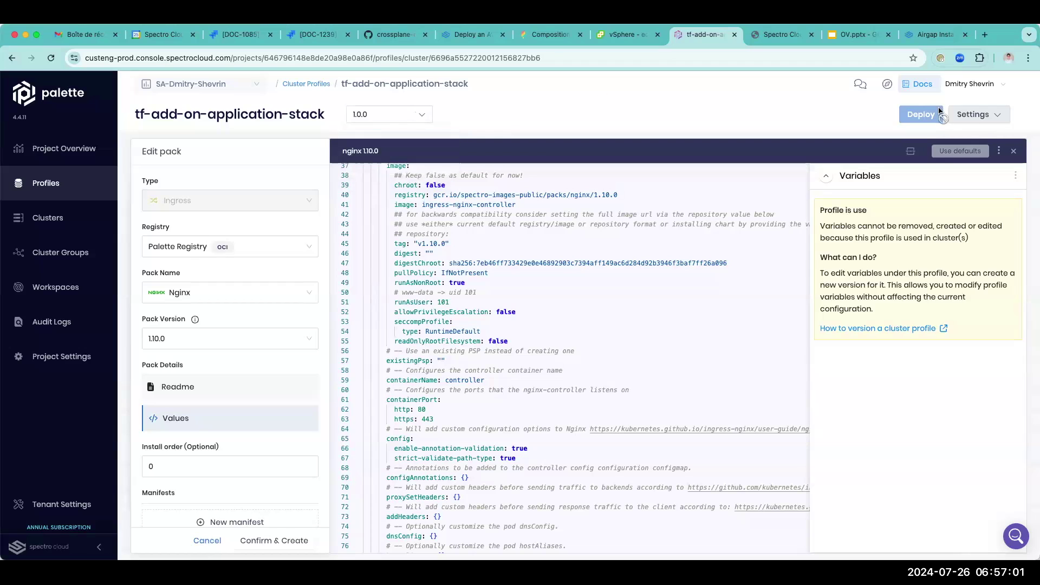
click(970, 114)
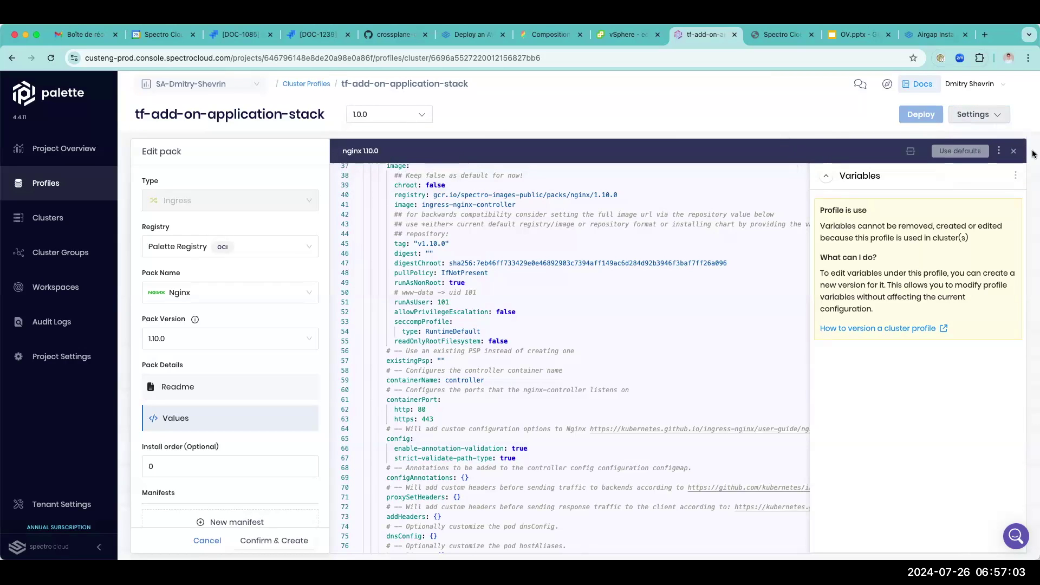
click(1014, 152)
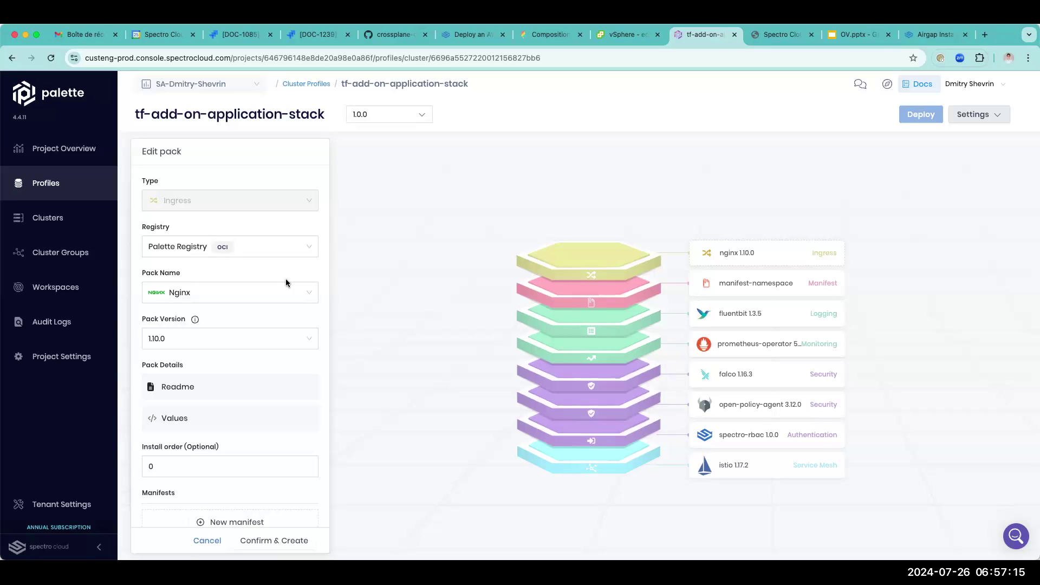
click(217, 540)
click(464, 337)
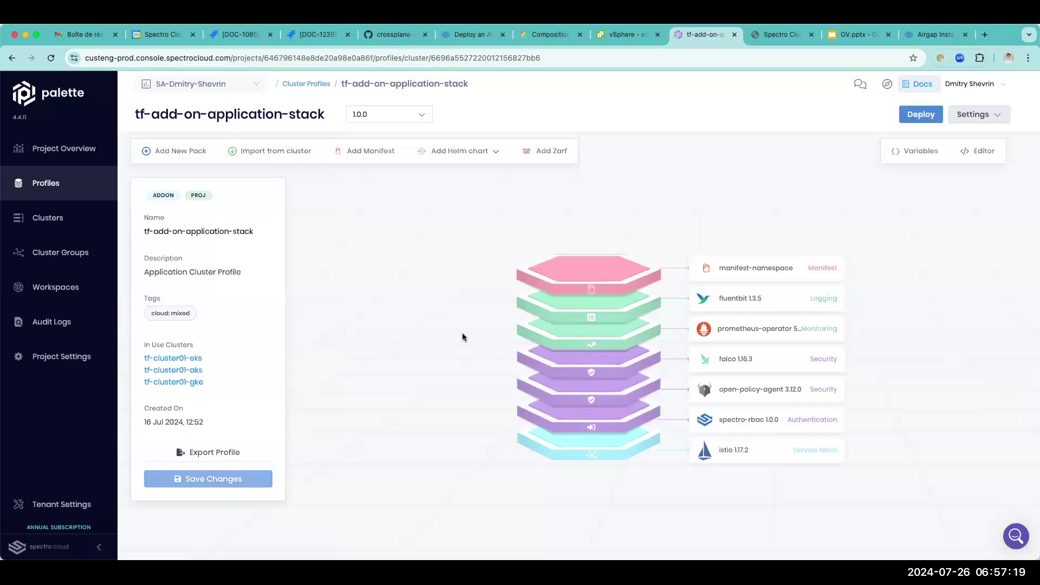
Step: Search the packs for "argo", view the Argo CD pack's readme, and cancel adding it to the profile
click(196, 152)
click(213, 184)
text(argo)
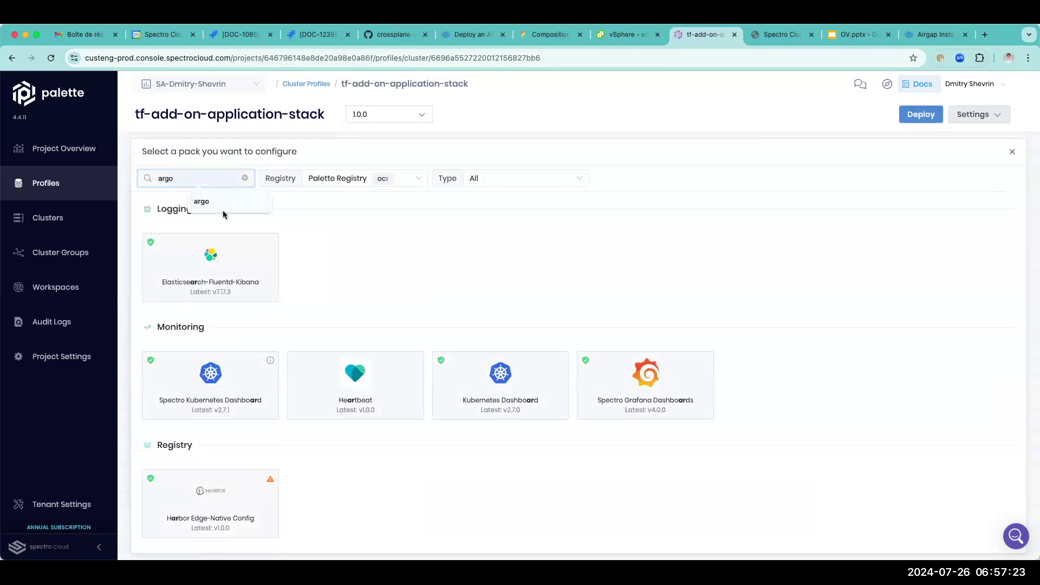
click(223, 203)
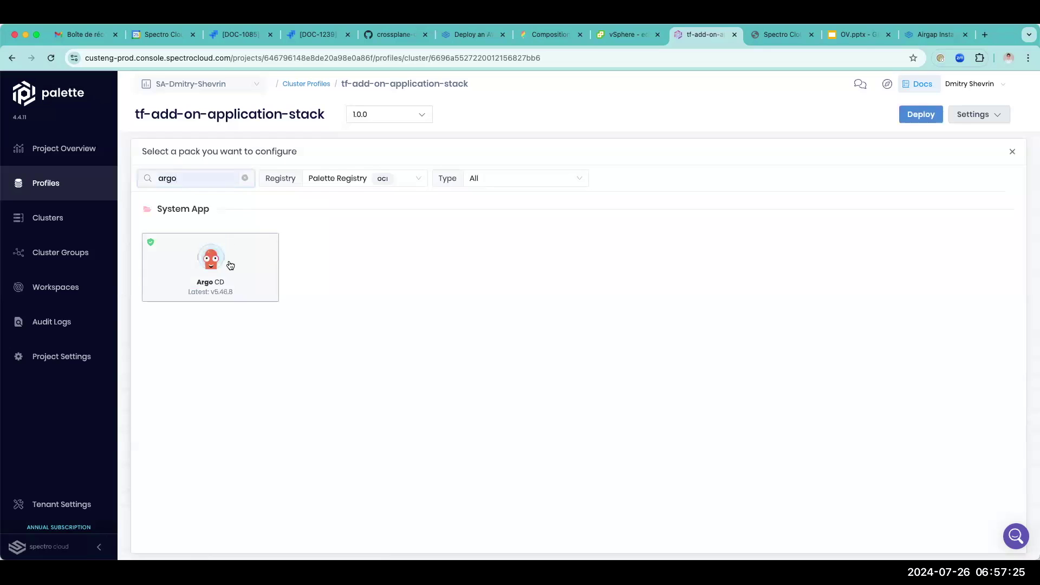
click(230, 264)
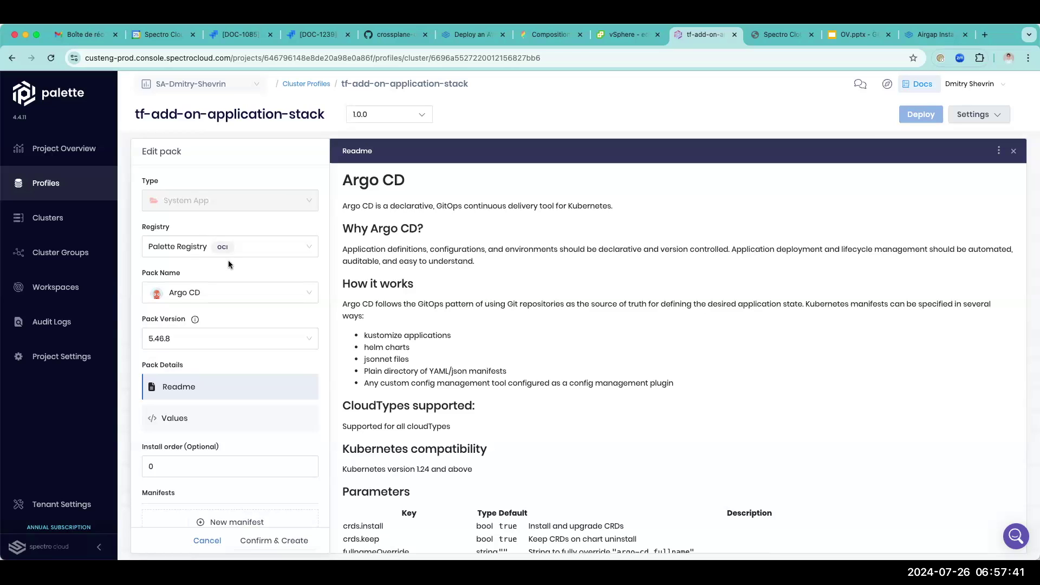
click(1014, 150)
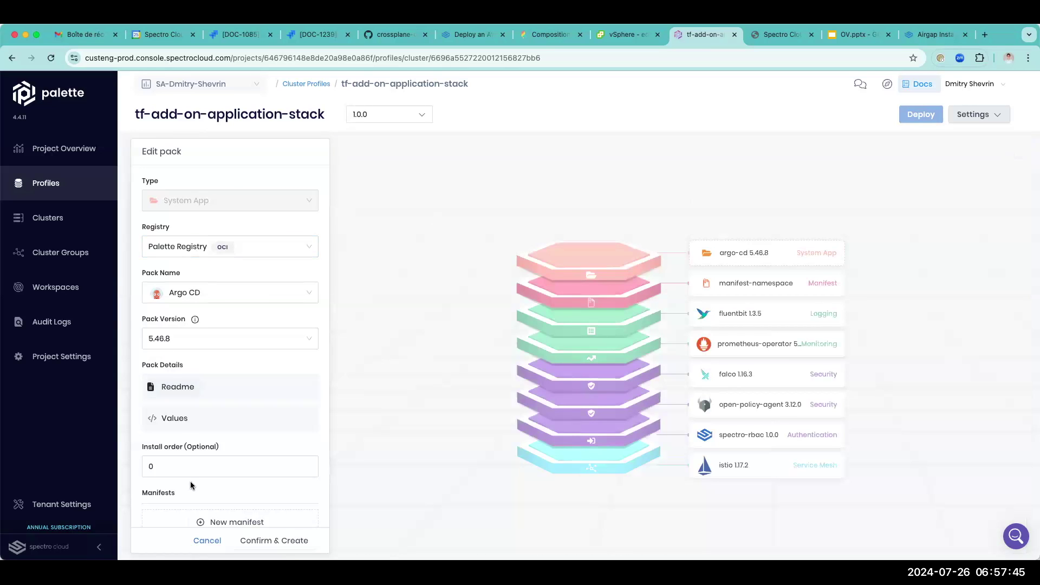
click(207, 540)
click(452, 334)
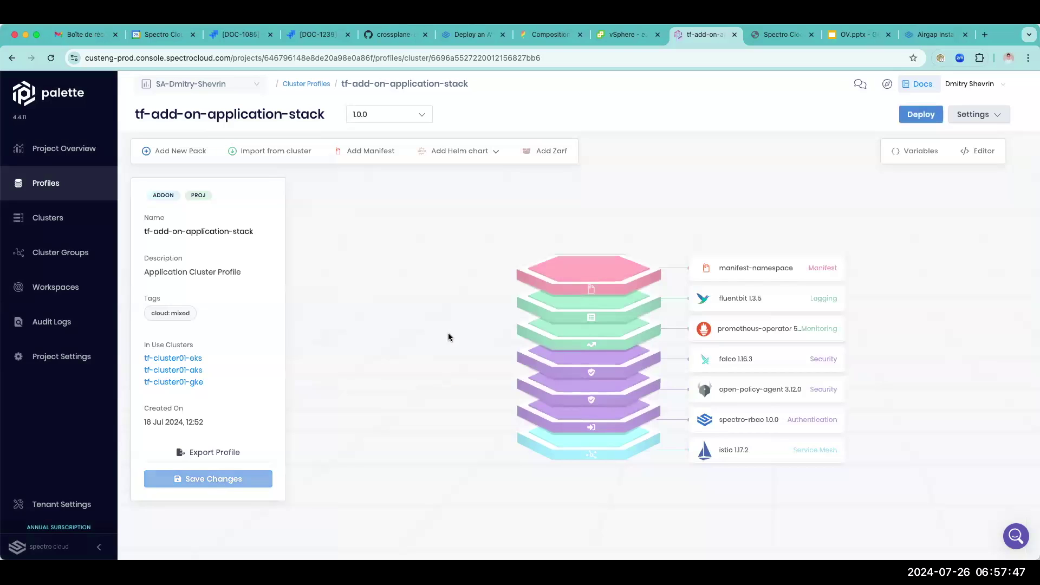
Step: Go to the cluster list and start configuring a new AWS EKS cluster
click(39, 224)
click(42, 189)
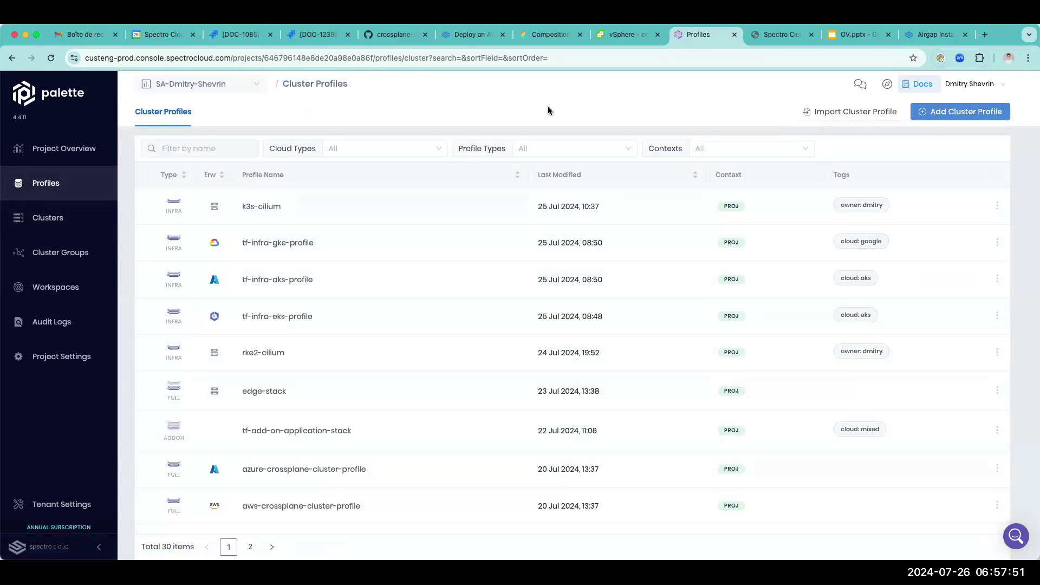
key(super+bracketleft)
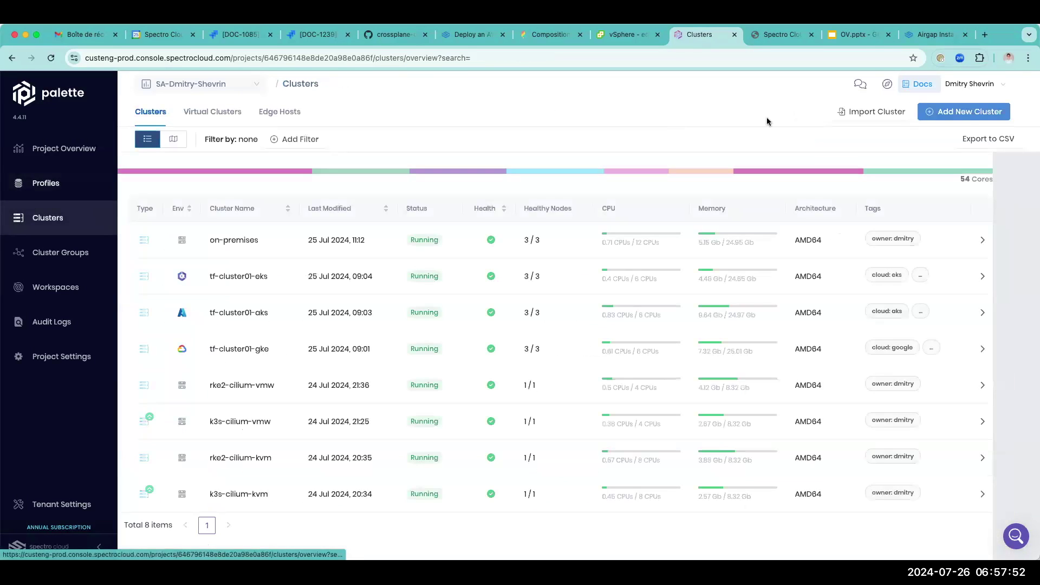
click(967, 113)
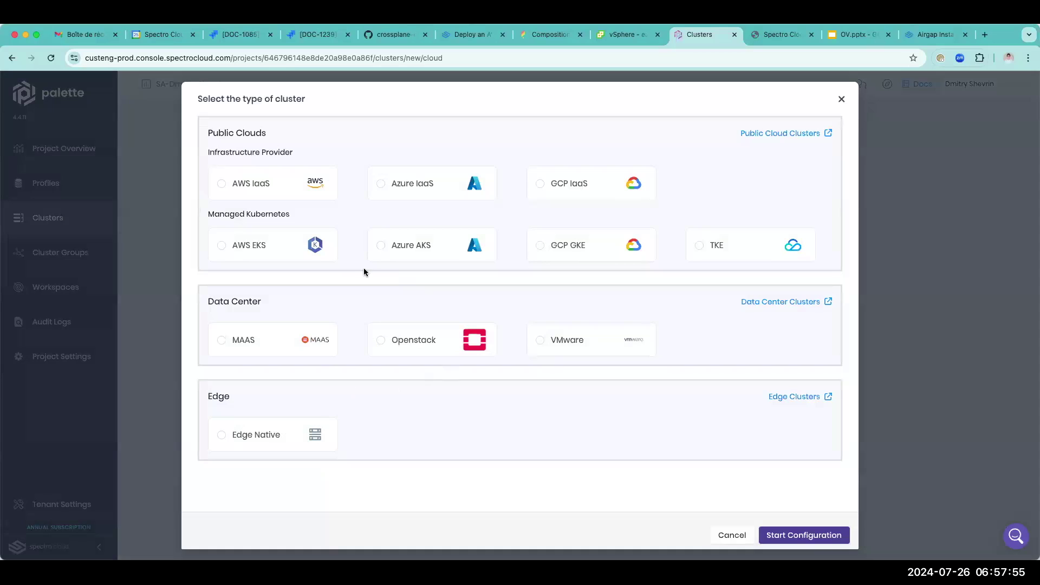
click(303, 250)
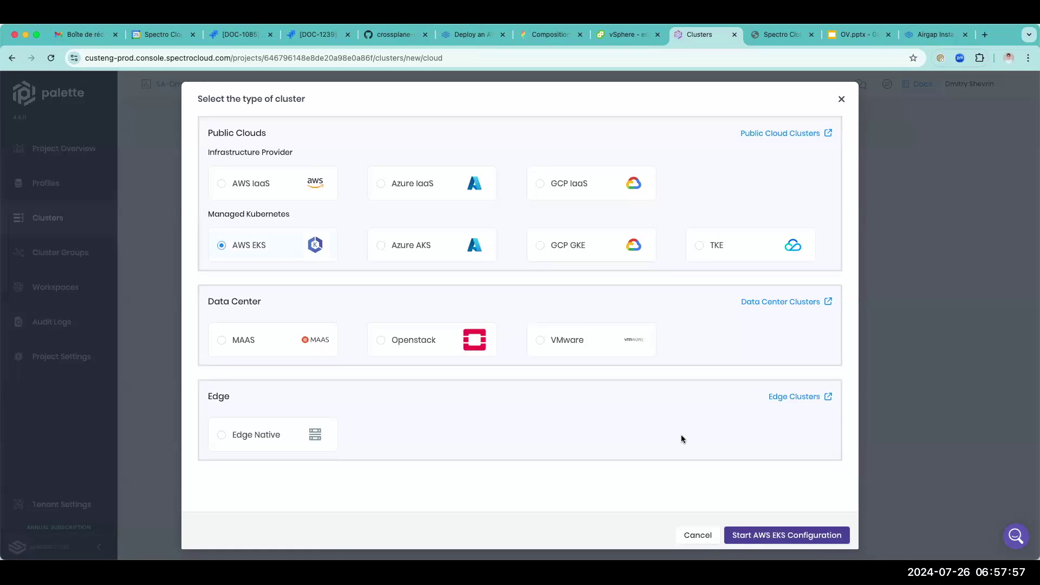
click(799, 536)
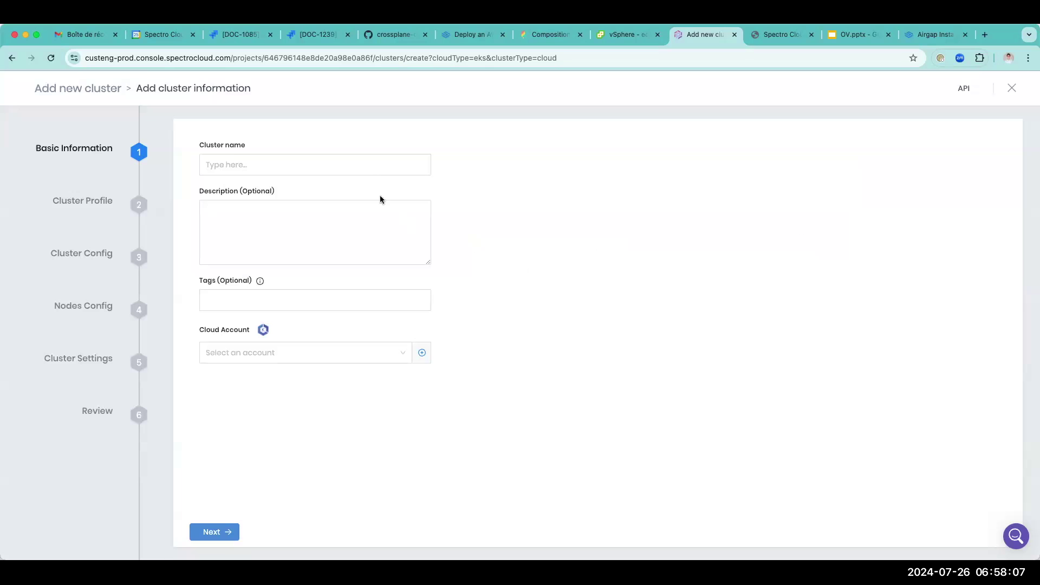
Step: Name the new cluster "talk" and select spectrocloud-aws-shared as its cloud account
click(364, 171)
text(talk)
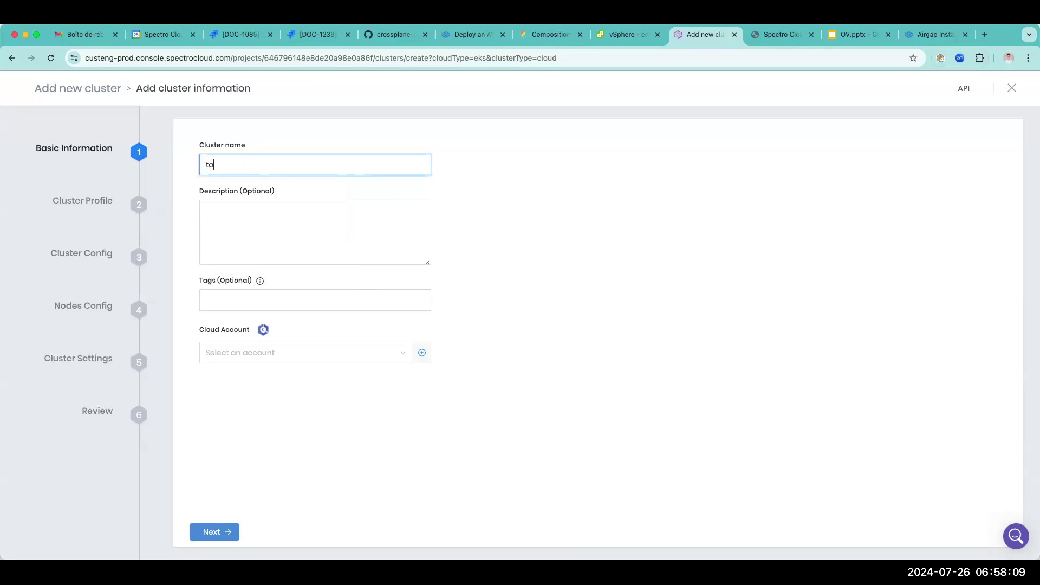
click(278, 359)
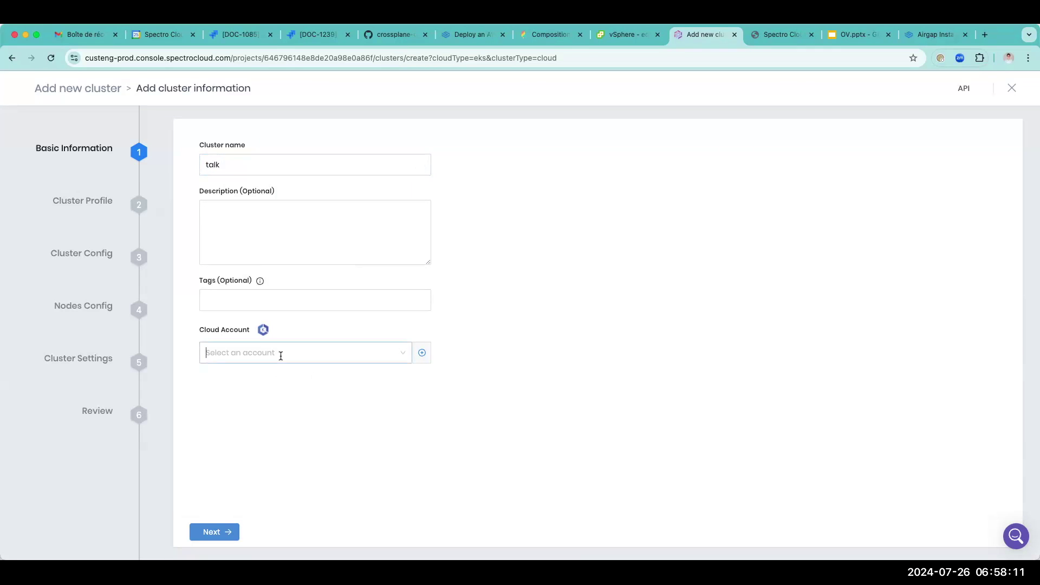
click(327, 375)
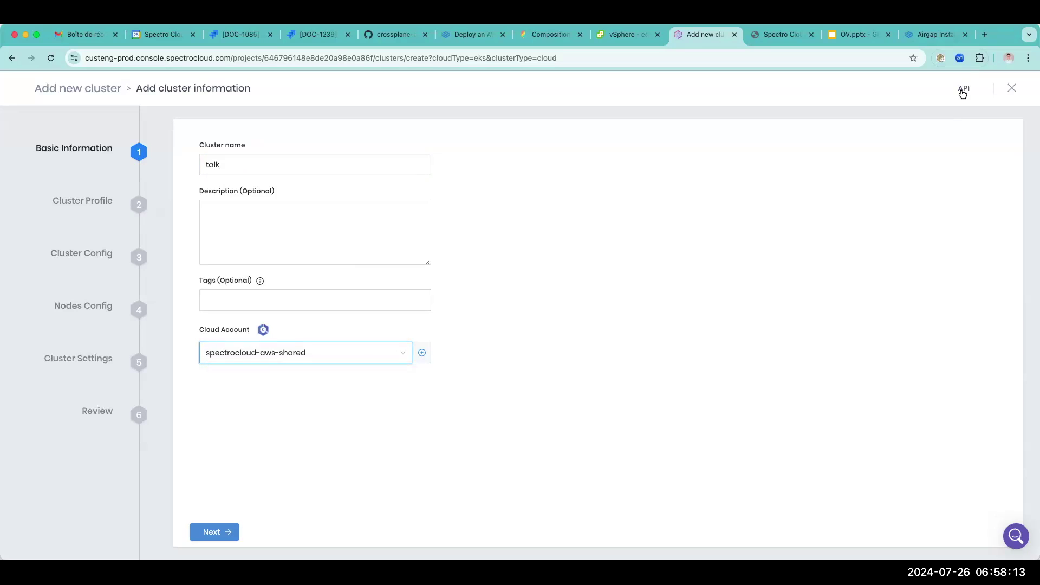
Step: Review the API payload generated from the new cluster's basic information, and close it
click(964, 89)
scroll(593, 333, down, 3)
scroll(594, 333, down, 3)
scroll(593, 333, up, 10)
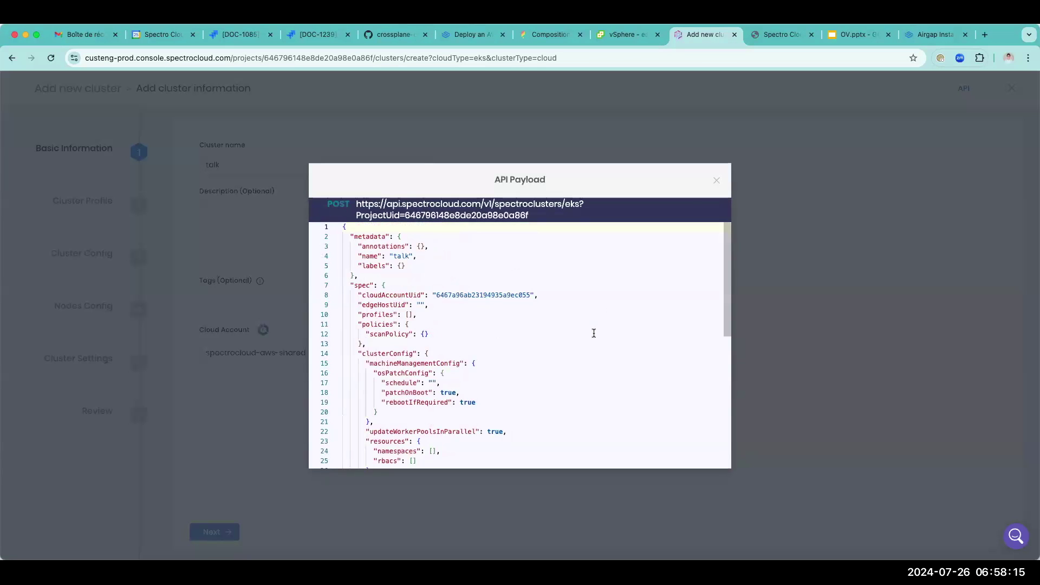
click(718, 183)
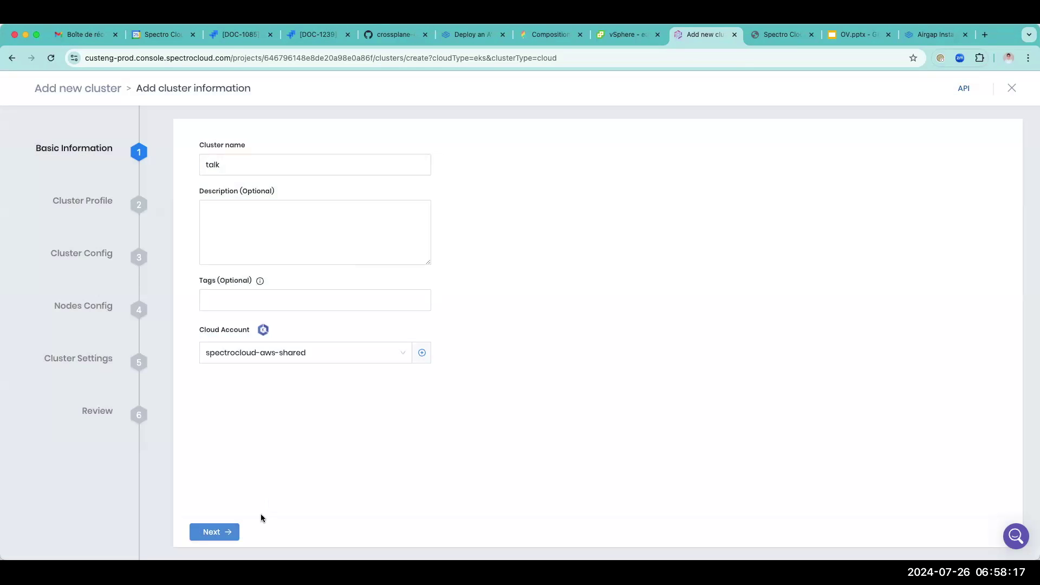
Step: Proceed to the cluster profile stage and review the API payload there before closing it
click(237, 532)
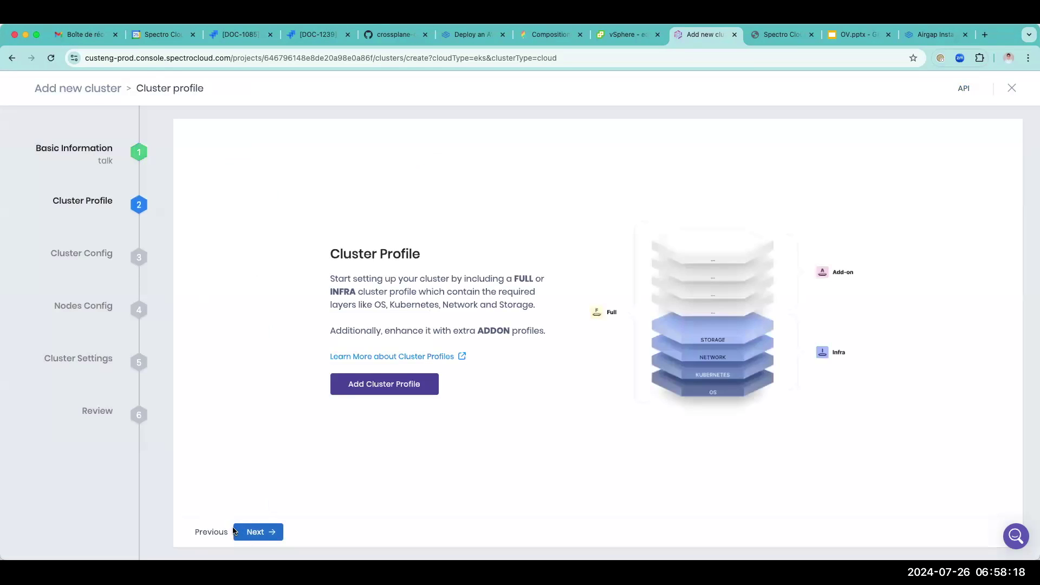
click(964, 88)
scroll(563, 329, down, 10)
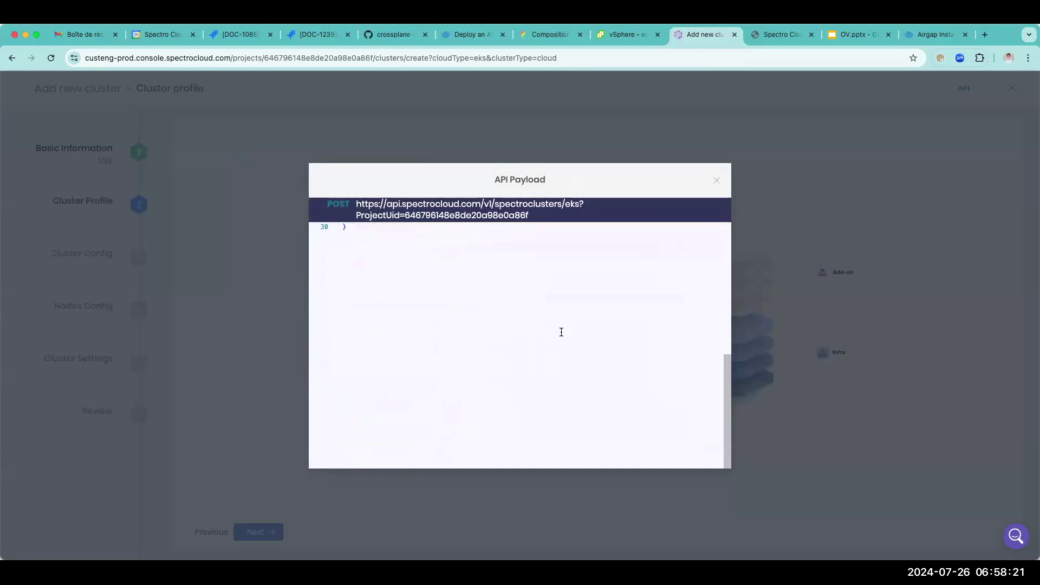
scroll(561, 332, up, 10)
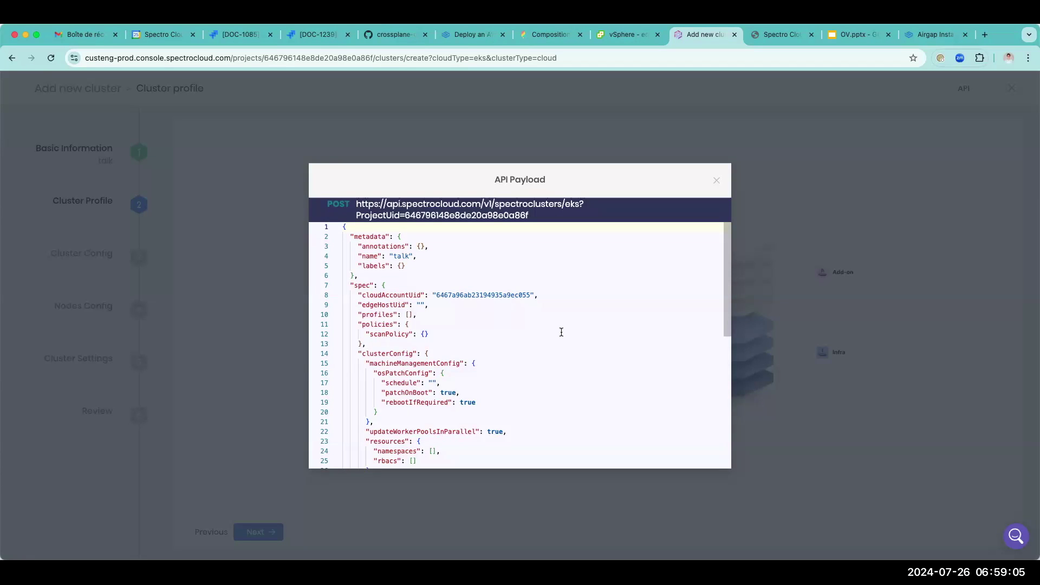
click(715, 181)
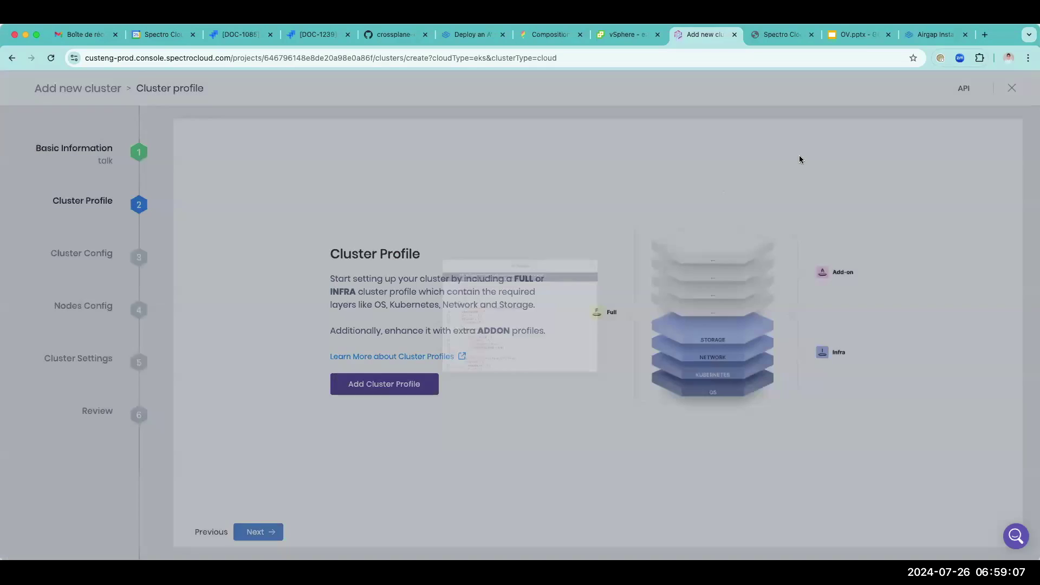
Step: Abandon the new EKS cluster's creation and switch to the Tenant Admin scope
click(1011, 88)
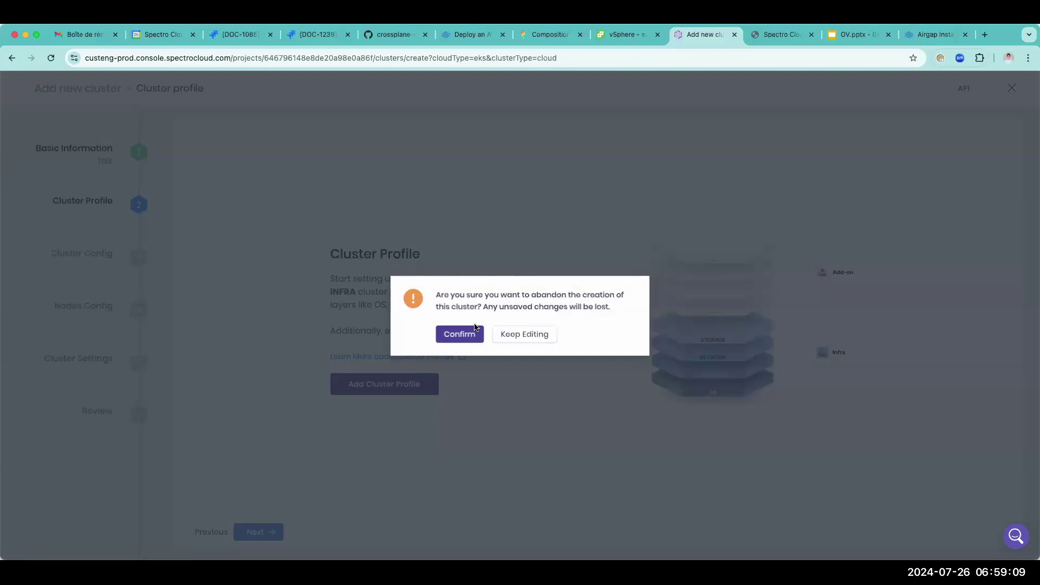
click(475, 328)
click(206, 85)
scroll(213, 246, down, 5)
click(205, 262)
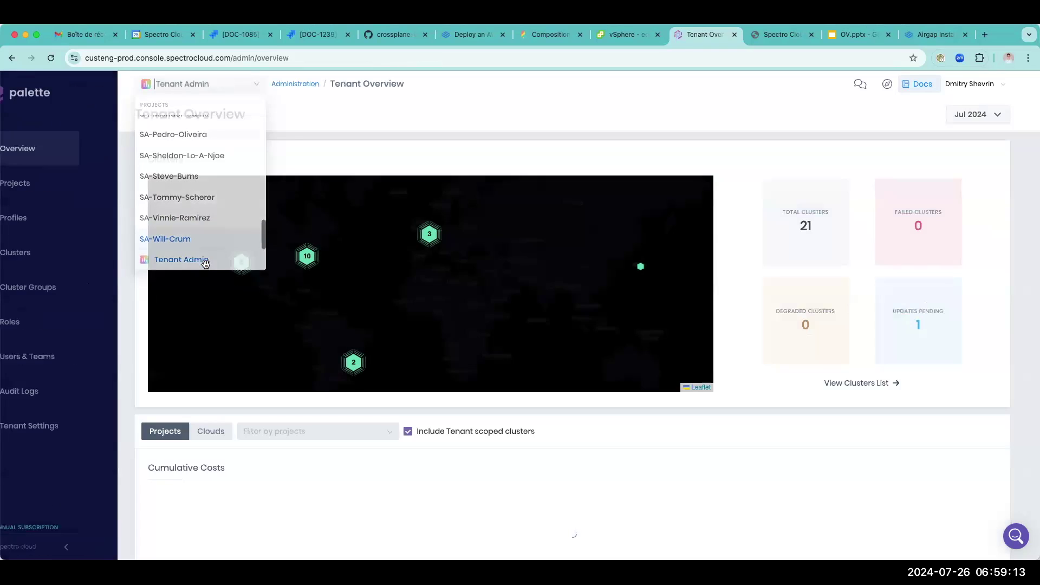
Step: Review the tenant's user list and the SAML and OIDC options in its SSO settings
click(80, 367)
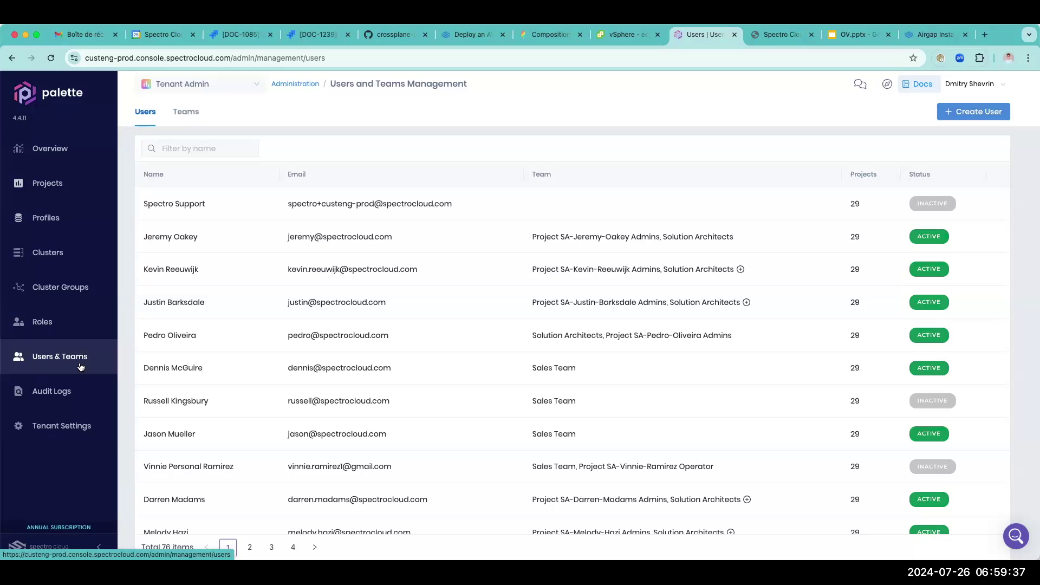
click(61, 426)
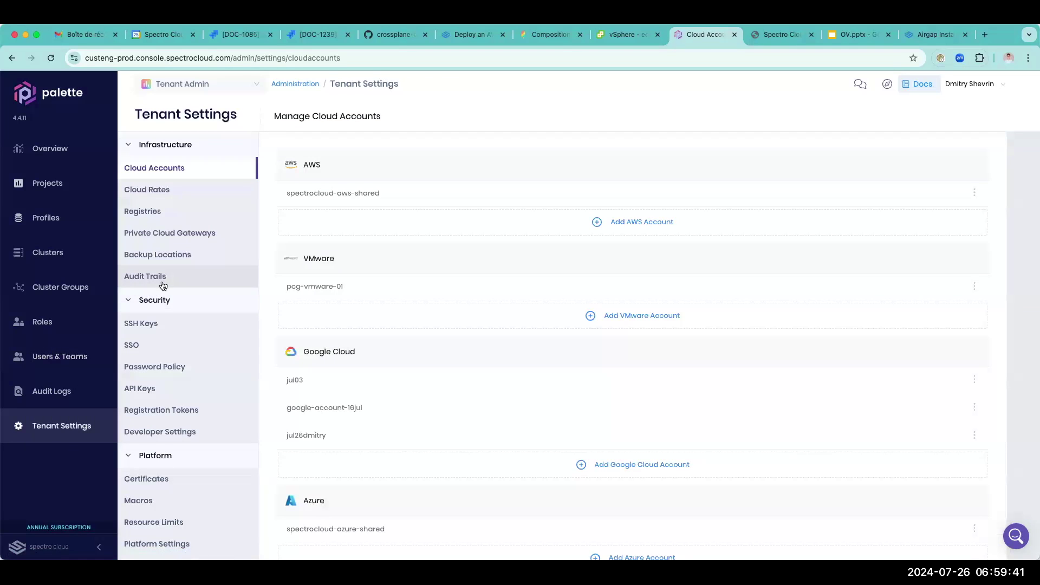
click(164, 344)
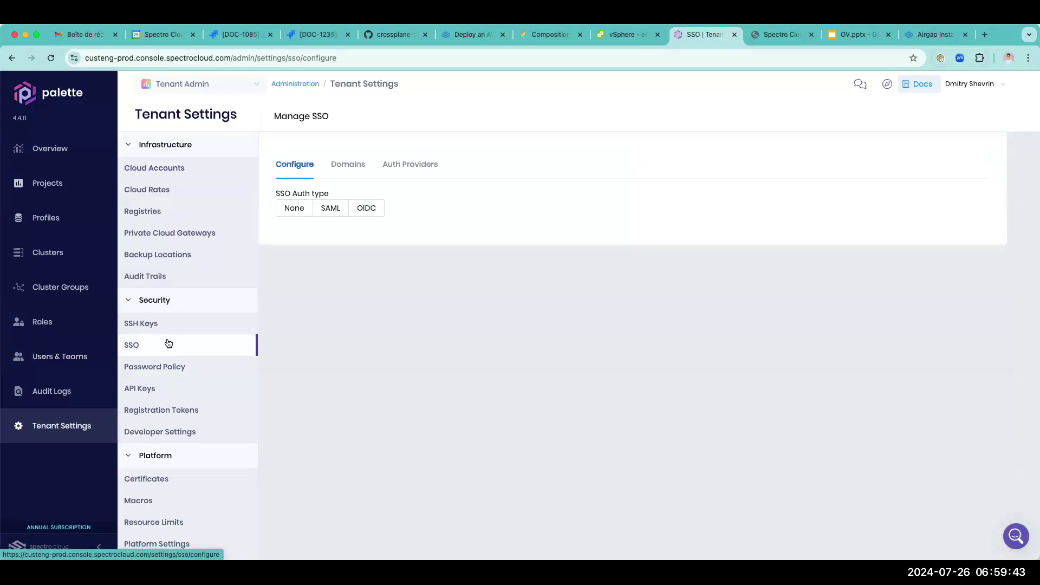
click(331, 208)
click(361, 208)
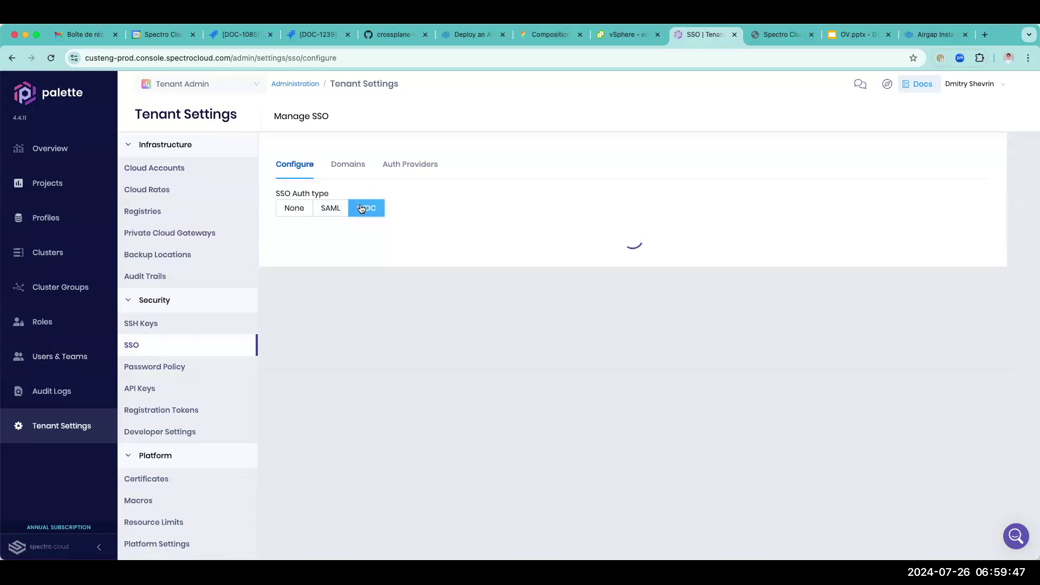
Step: Revisit the tenant's users and teams and review the available project roles
click(75, 356)
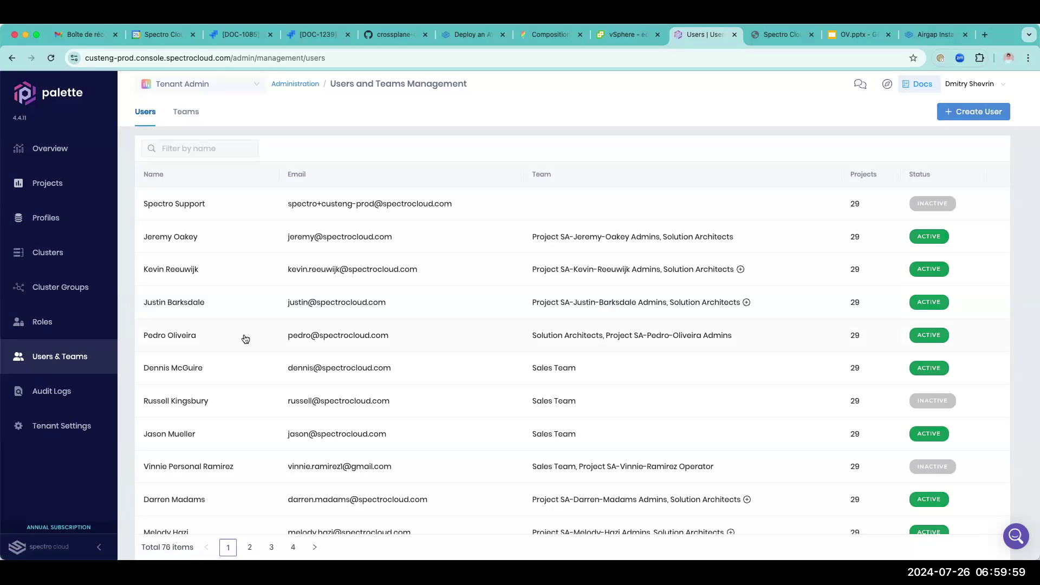
click(64, 323)
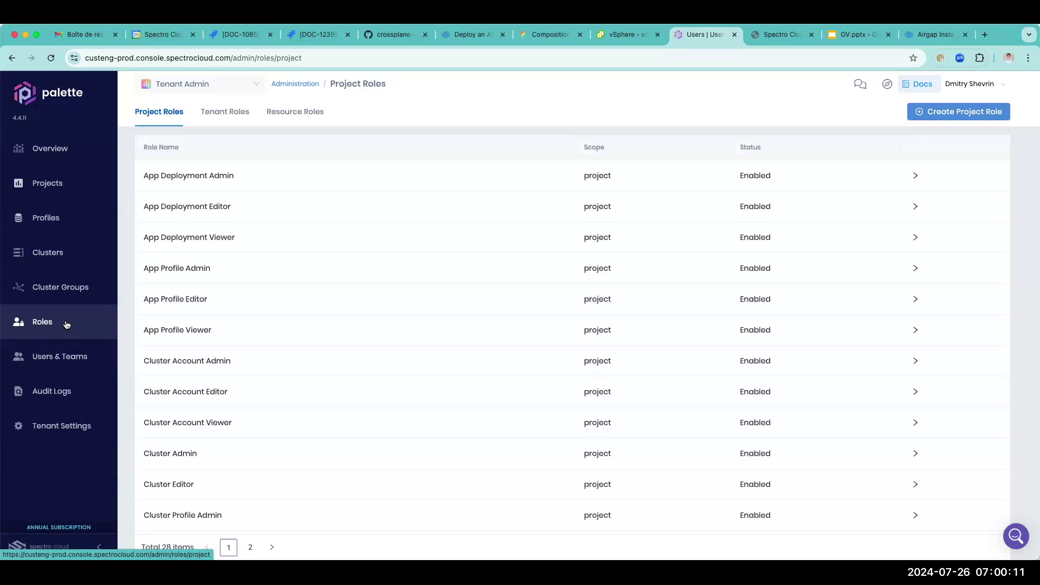
Step: Switch from Tenant Admin to the signed-in account's own SA project and view its cluster list
click(191, 87)
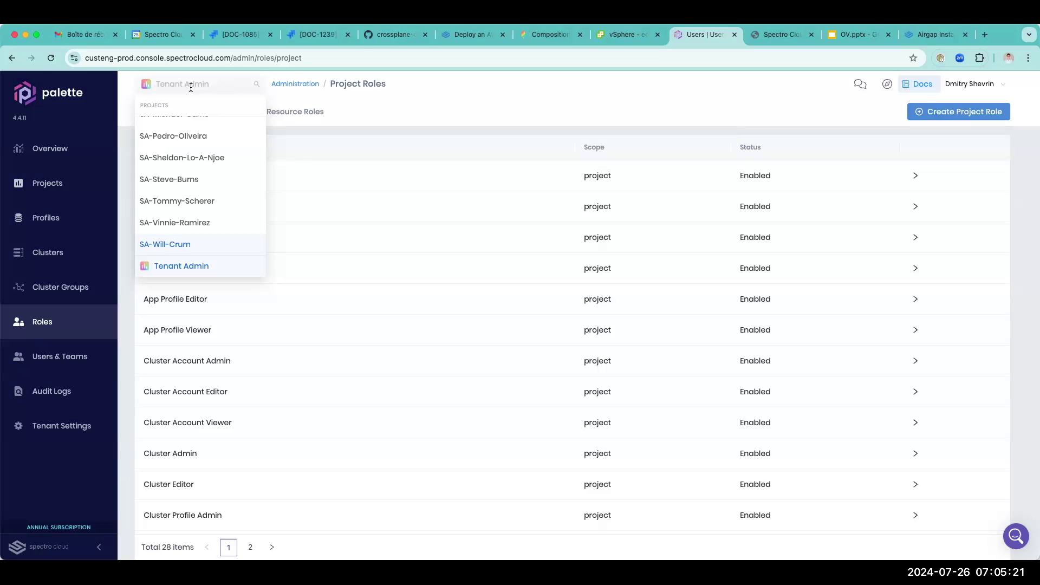
scroll(185, 154, up, 1)
scroll(186, 155, up, 8)
scroll(186, 154, up, 3)
scroll(195, 190, down, 4)
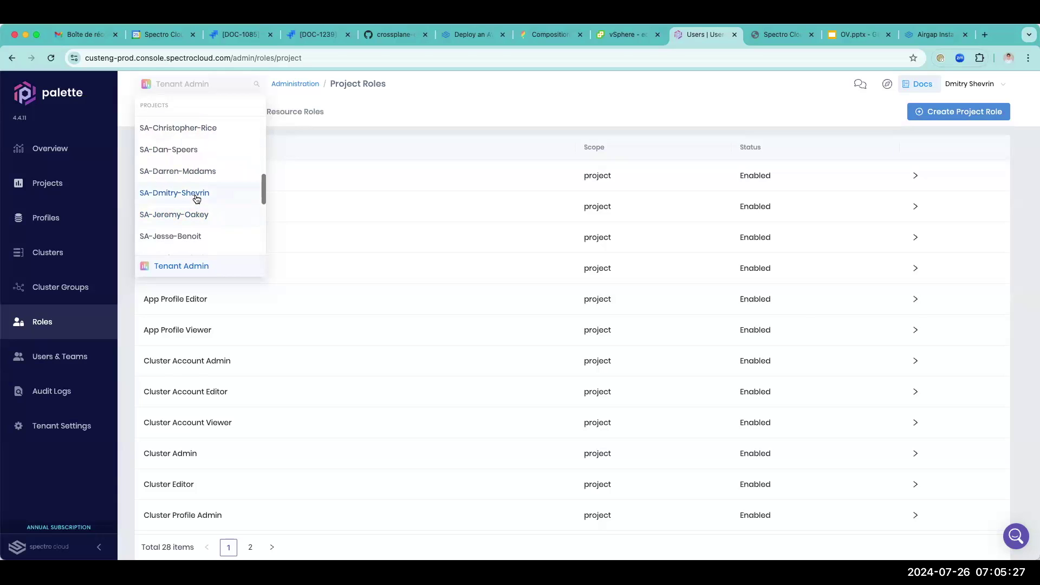
click(196, 199)
click(69, 218)
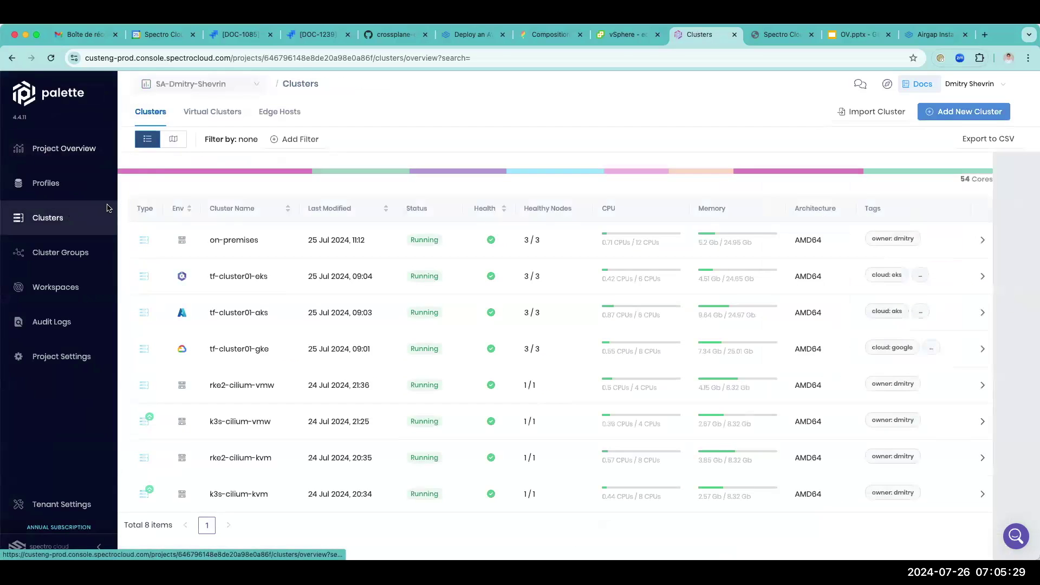
Step: Check the project's virtual clusters and examine its list of cluster profiles
click(213, 117)
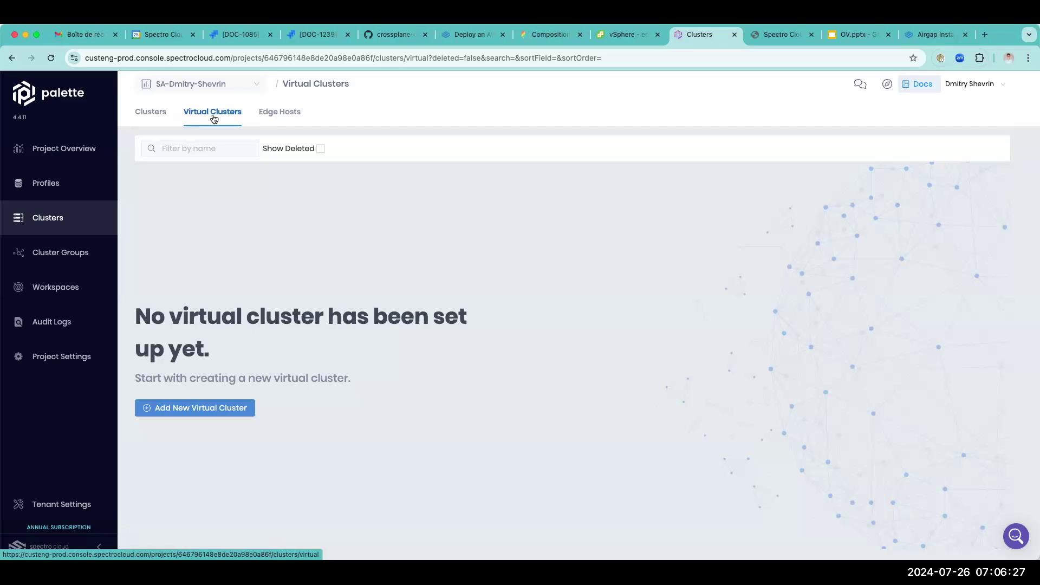
click(220, 84)
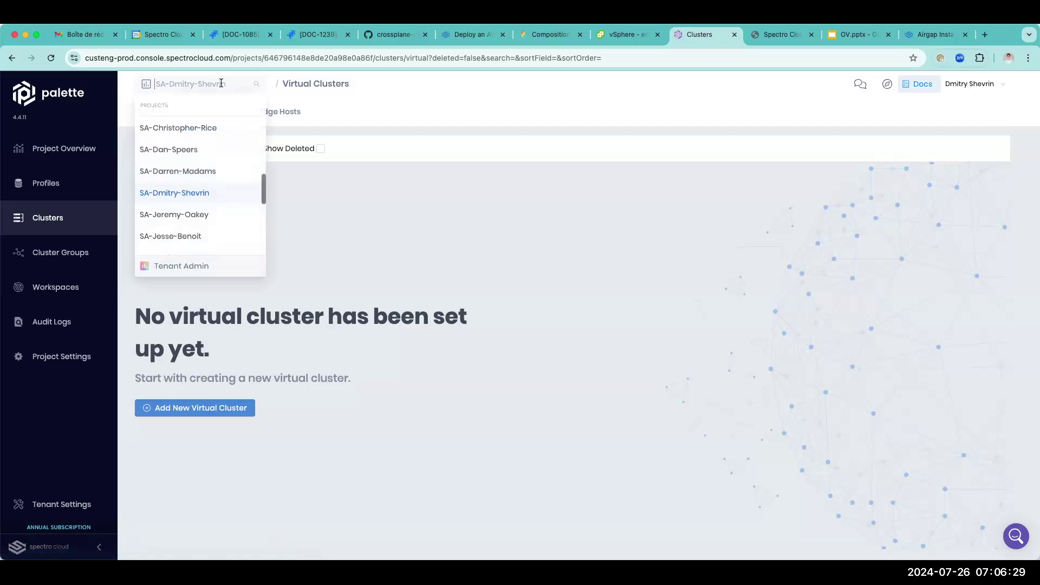
click(81, 178)
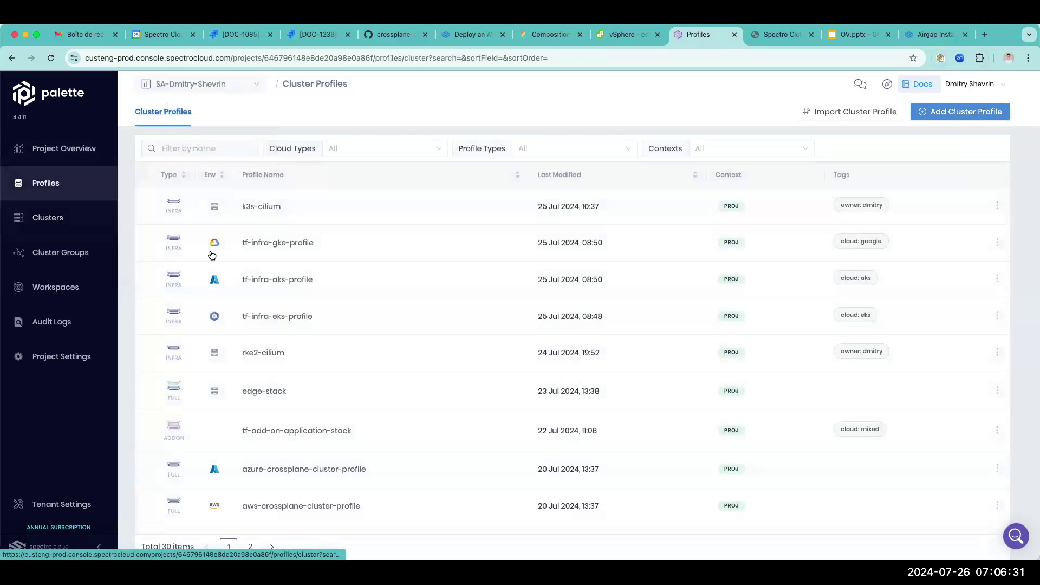
scroll(212, 256, down, 5)
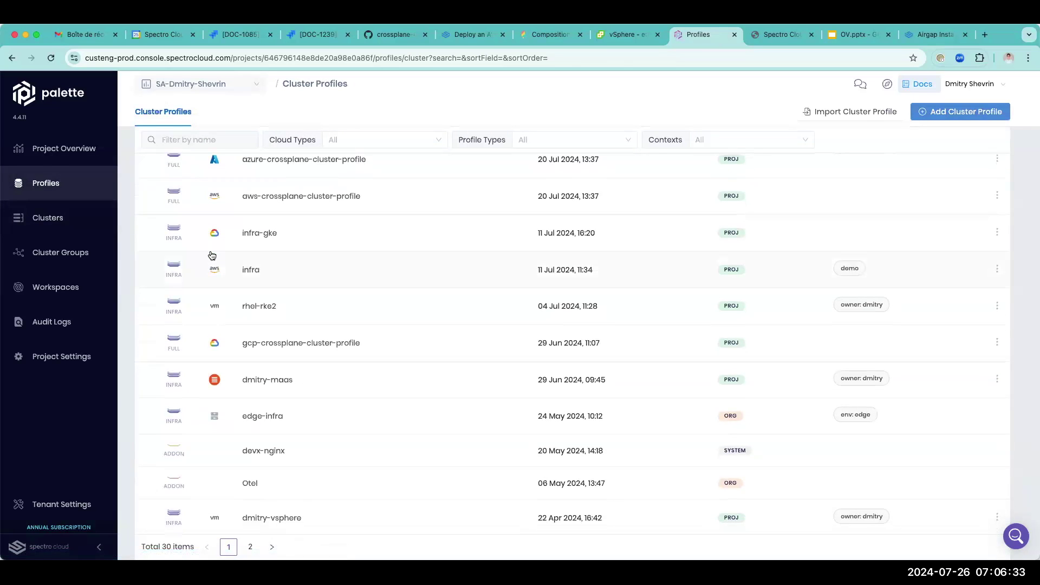
scroll(211, 249, up, 5)
Step: View the cluster profiles of another architect's SA project and those in the Tenant Admin scope
click(221, 84)
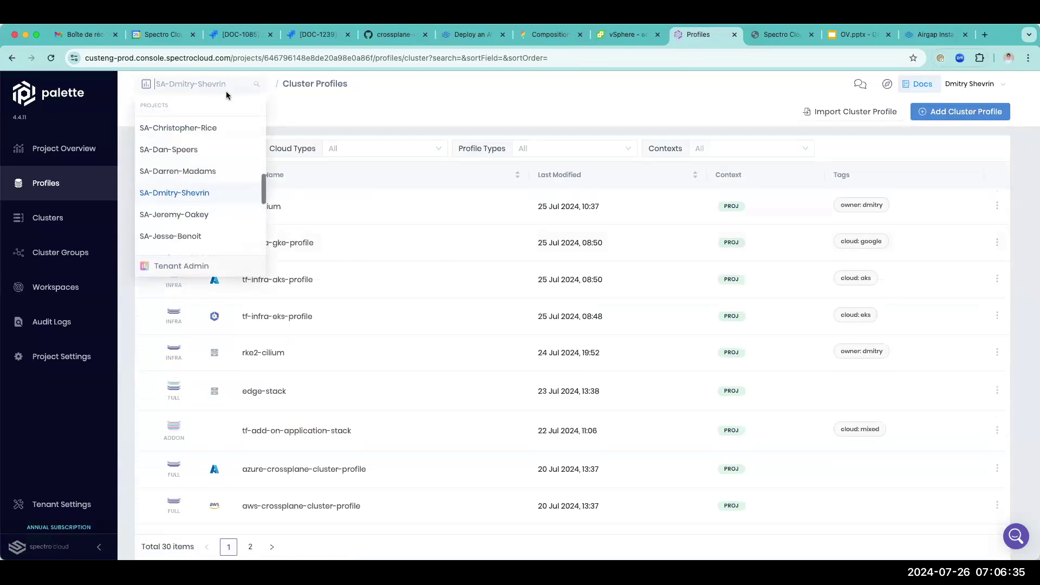
click(206, 172)
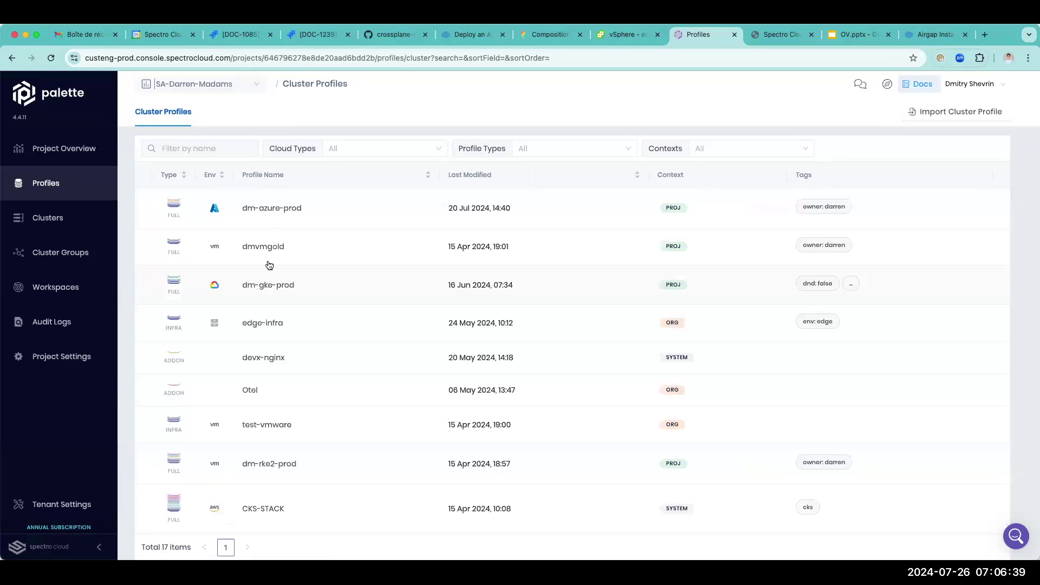
click(221, 84)
scroll(202, 205, down, 5)
click(198, 266)
click(80, 217)
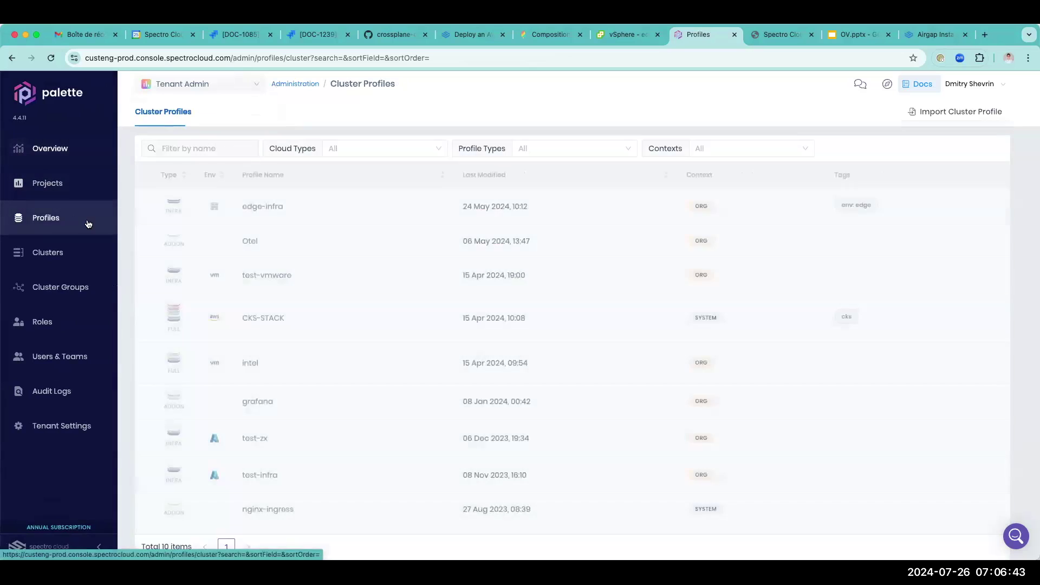
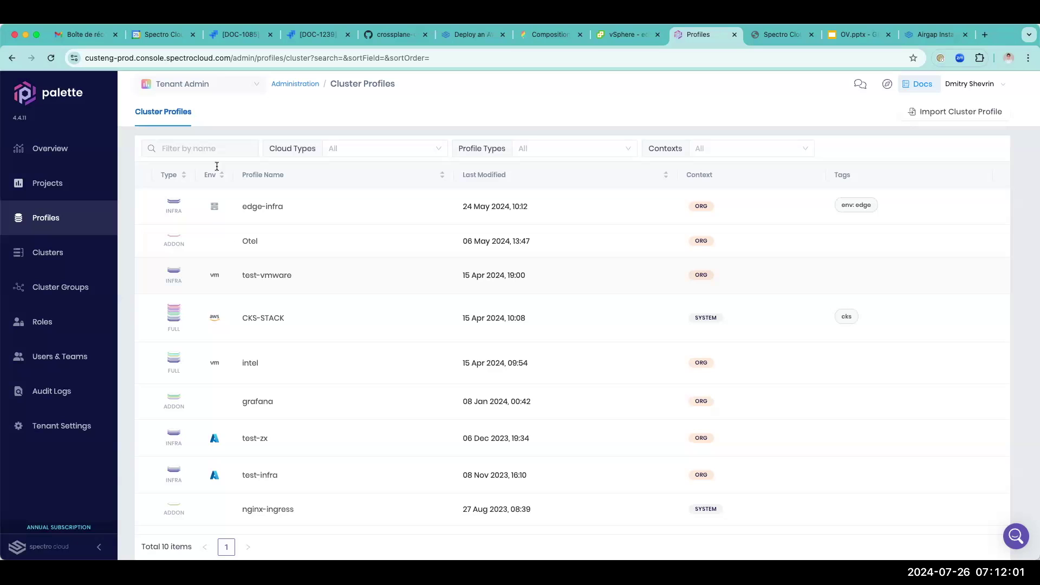
Step: Show the AWS IaaS cluster deployment guide for Crossplane and the Crossplane Compositions documentation
click(450, 35)
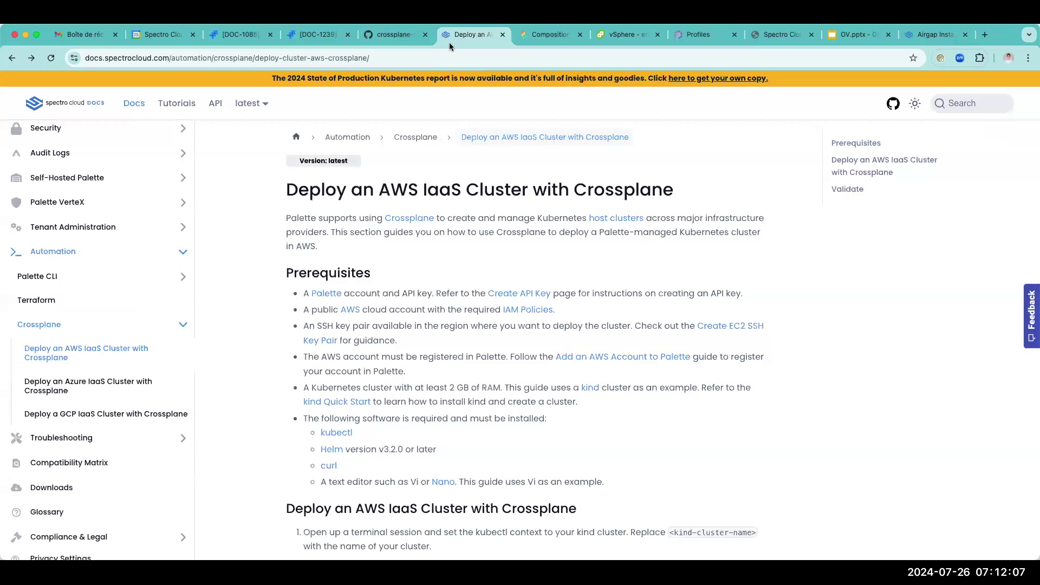
click(546, 34)
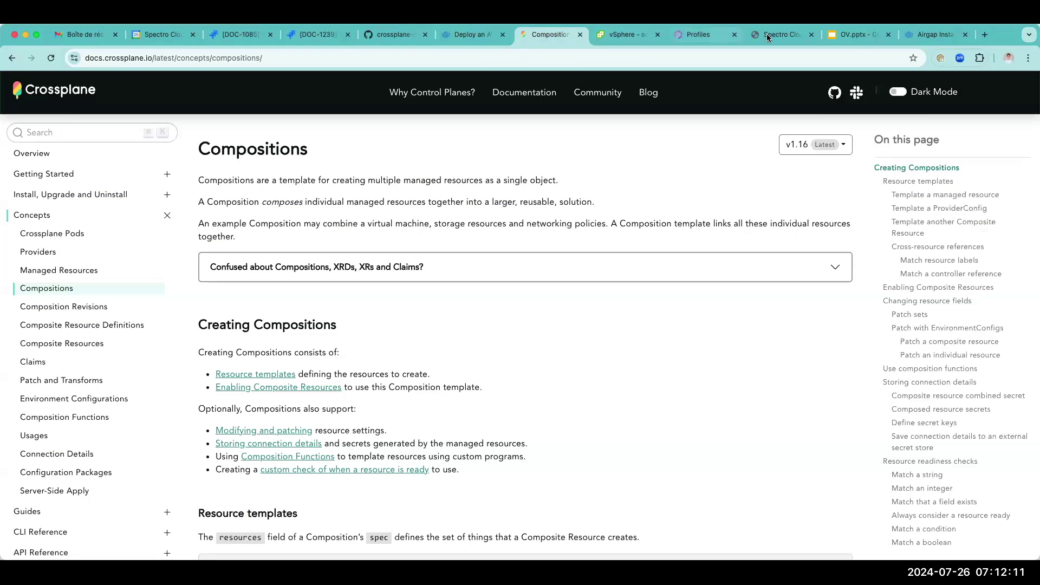
Step: Return to Palette and review the Helm registries in the tenant settings
click(710, 34)
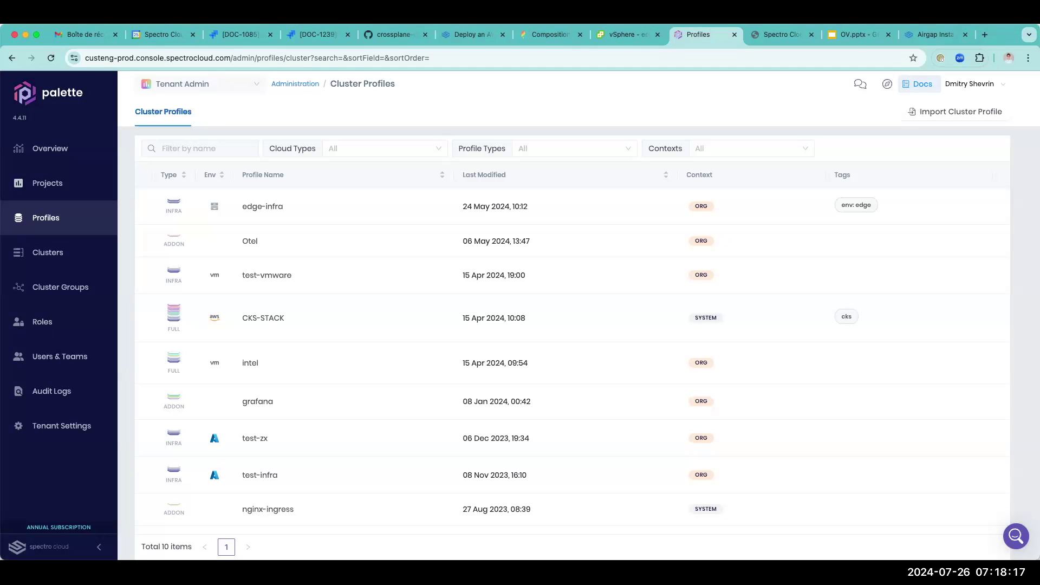
click(65, 425)
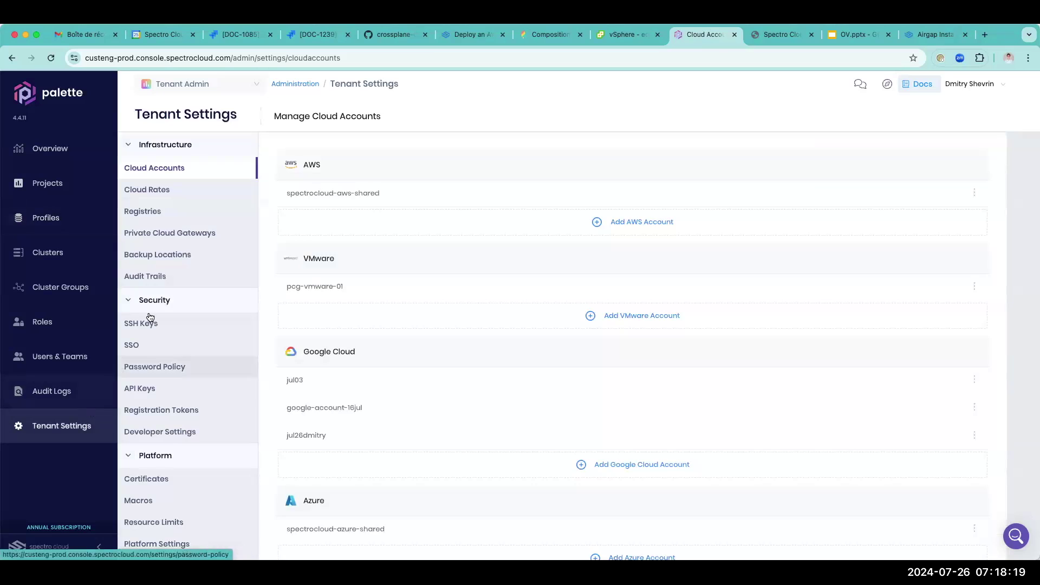
click(180, 211)
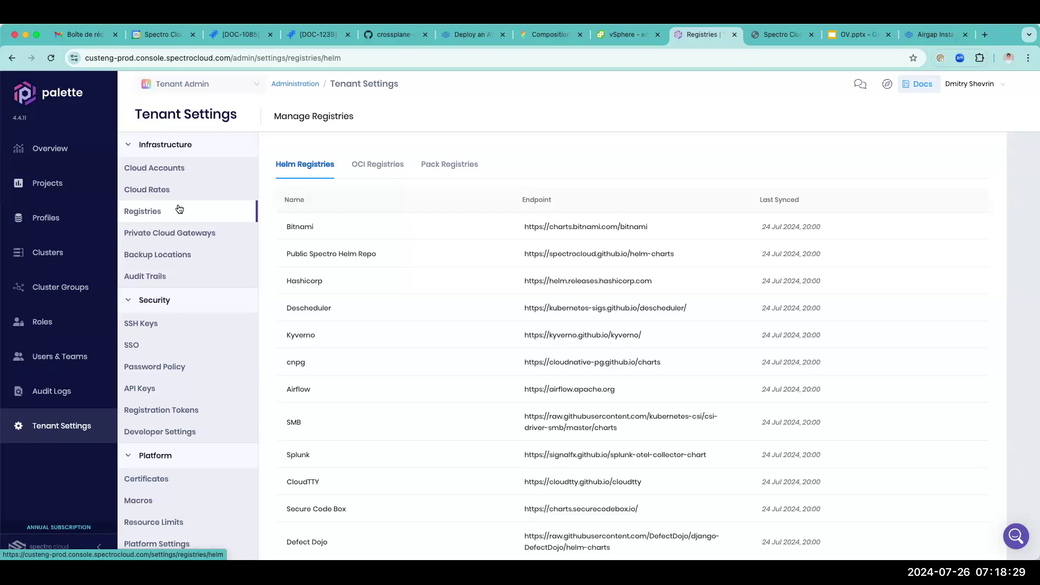
Step: Visit spectrocloud.com in a new browser tab, examine the certification badges in the page footer, and close the tab
key(super+t)
text(d)
key(BackSpace)
key(BackSpace)
text(spectrocloud.com)
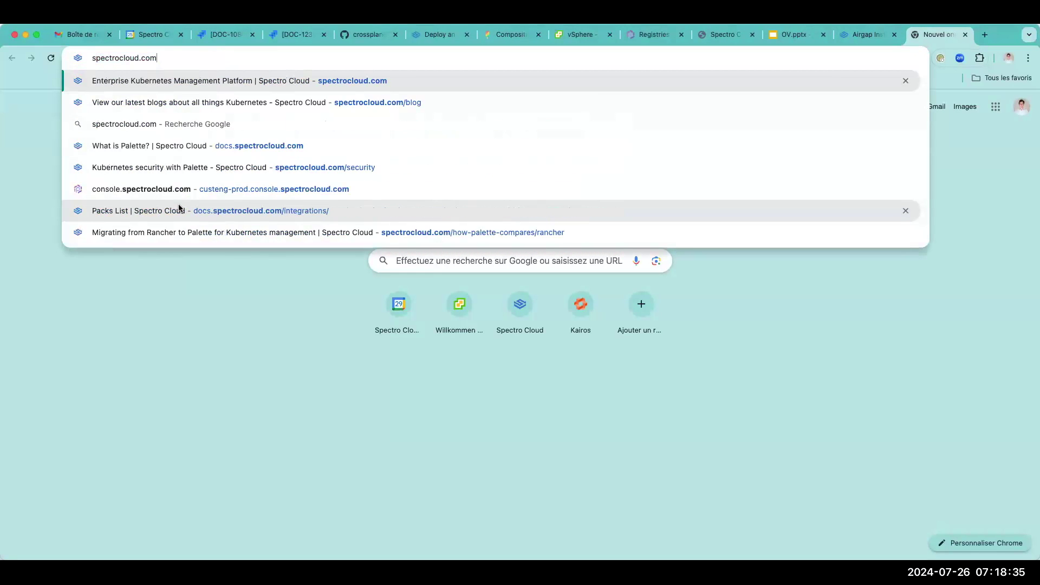
text(/.)
key(BackSpace)
text(ca)
key(BackSpace)
key(BackSpace)
key(Return)
scroll(178, 206, down, 20)
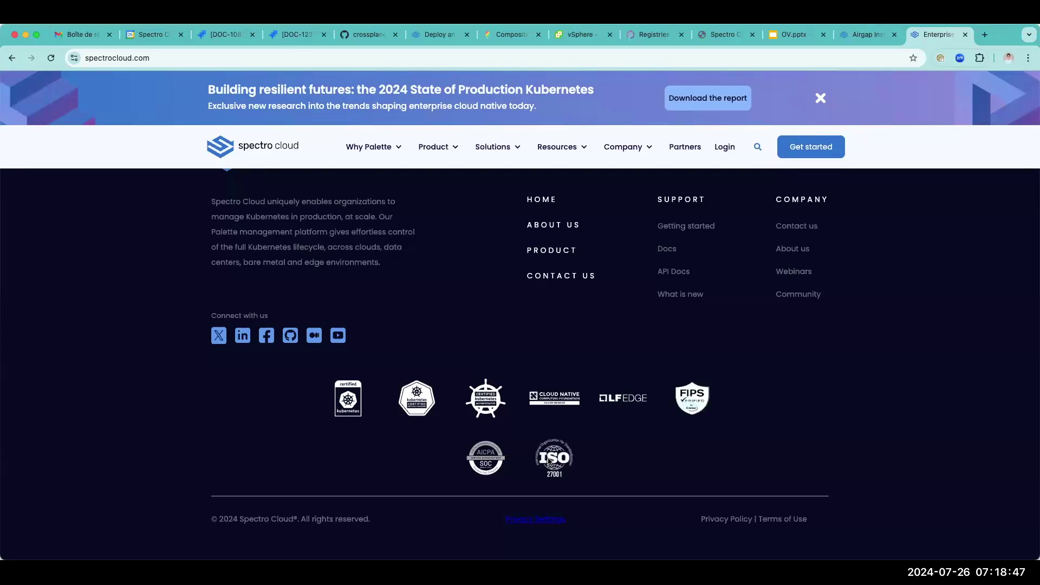
key(super+w)
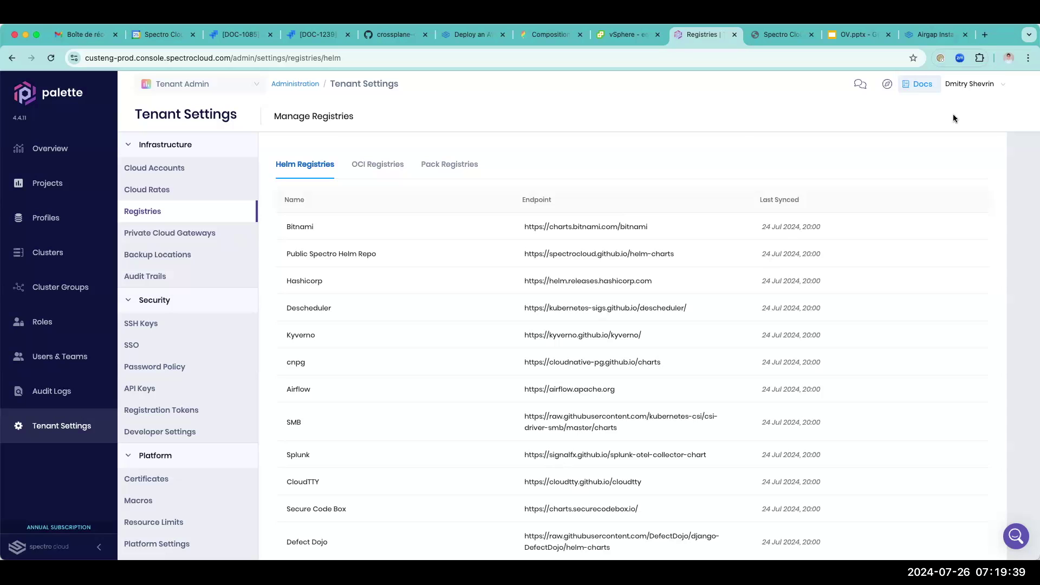
Step: Switch to the airgap install documentation and read the Environment Setup prerequisites for VMware vSphere
click(932, 35)
scroll(498, 292, down, 10)
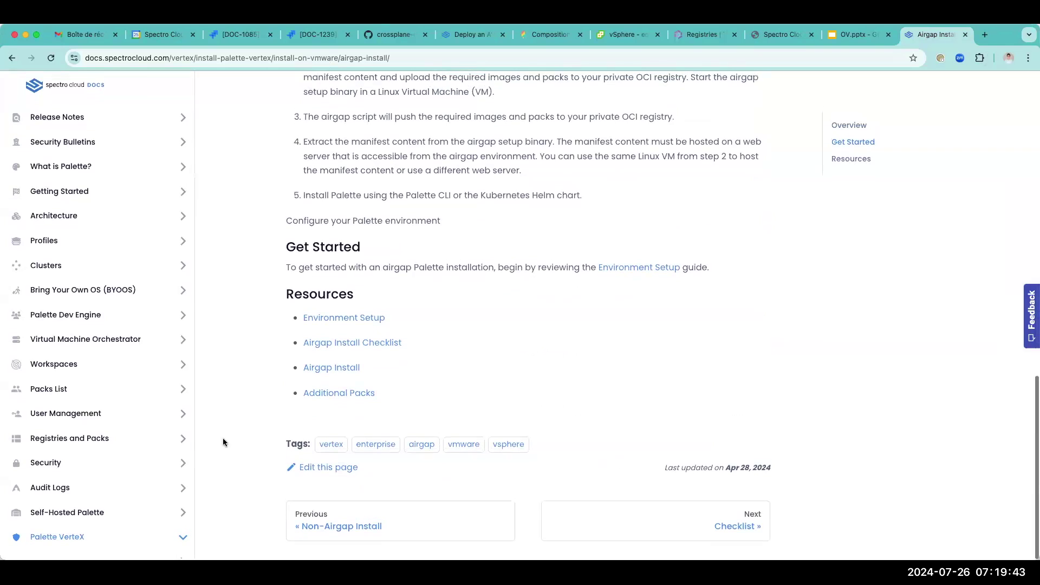
click(310, 318)
scroll(420, 350, down, 15)
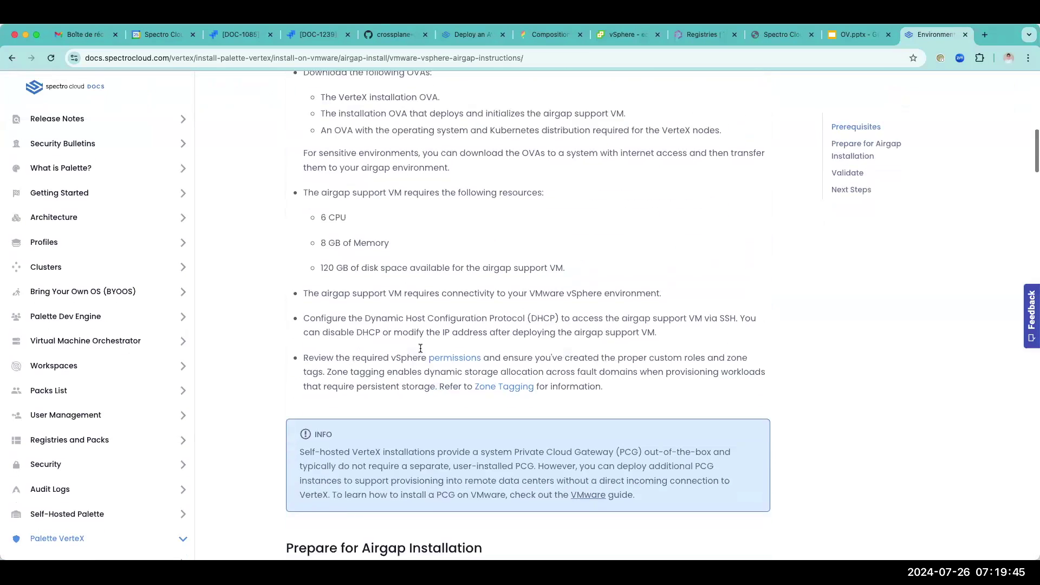
Step: Search the airgap setup page for "registr" and move to the Pack OCI Registry match
scroll(420, 351, down, 5)
key(ctrl+f)
text(registr)
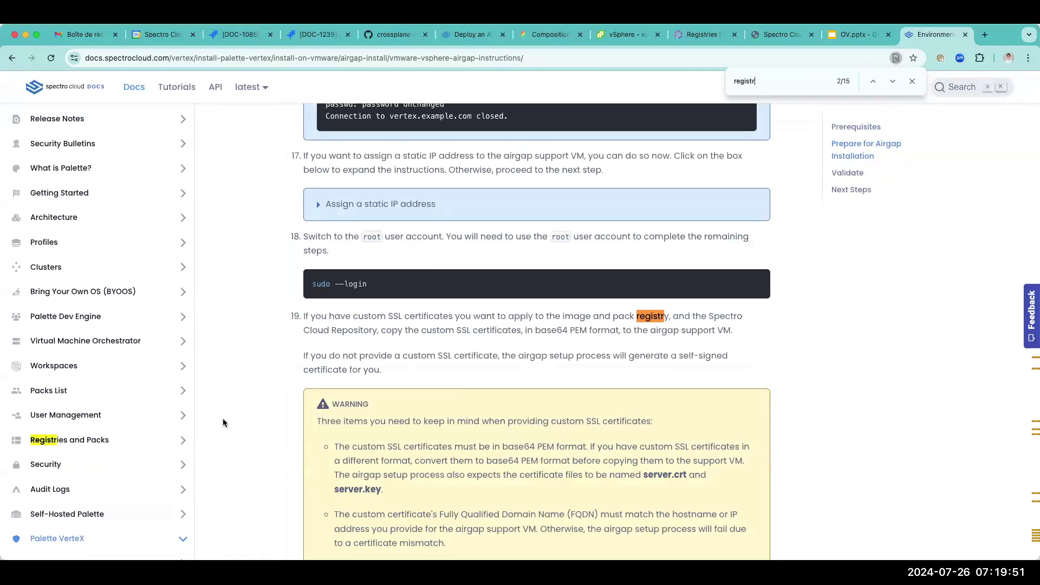
key(Return)
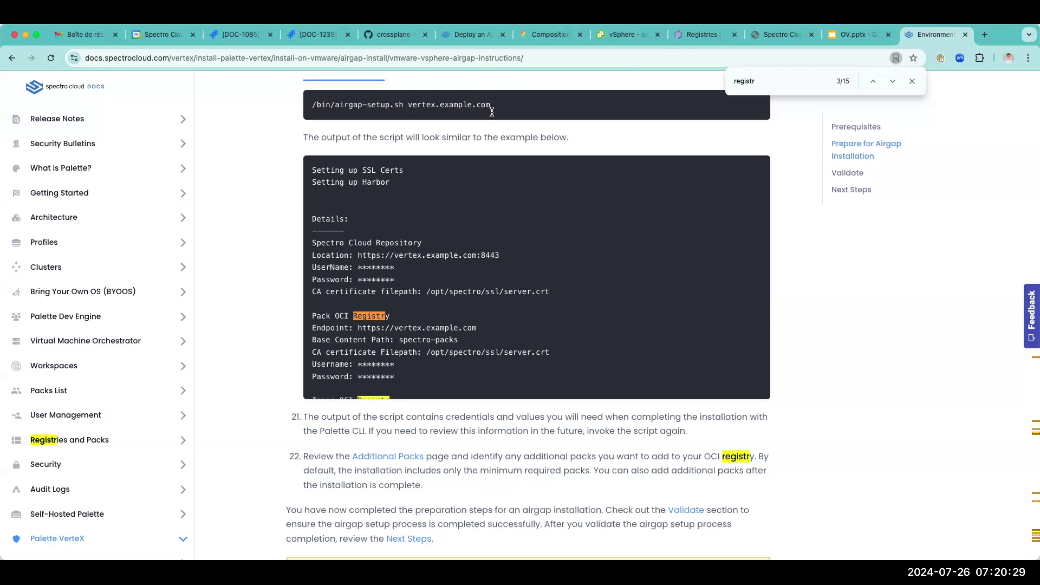
Step: Return to Palette, switch to the signed-in account's own SA project, and start adding a new cluster profile
click(701, 35)
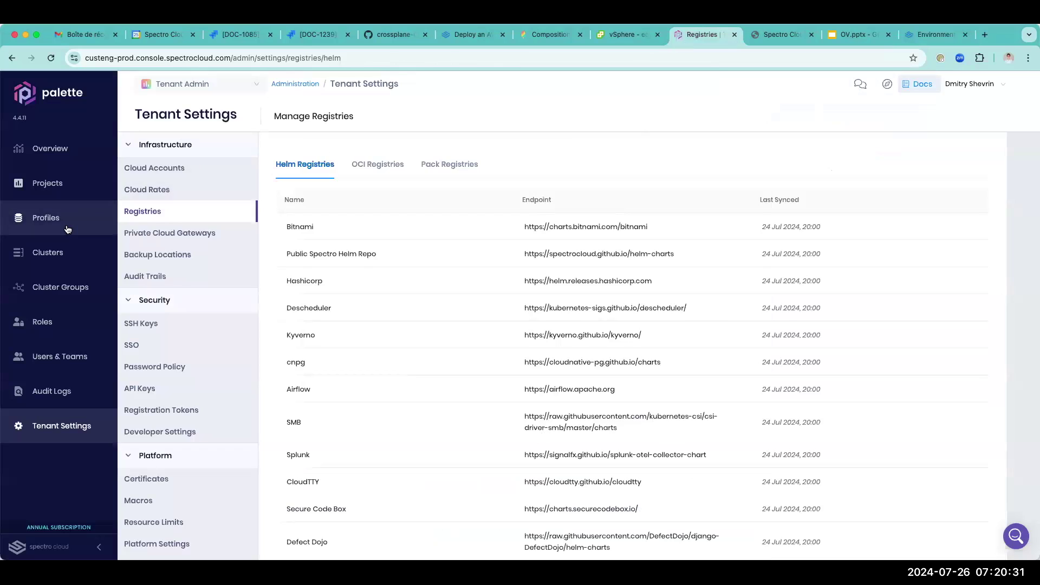
click(46, 218)
click(236, 91)
scroll(207, 157, down, 8)
scroll(207, 157, up, 4)
scroll(207, 157, up, 3)
click(207, 157)
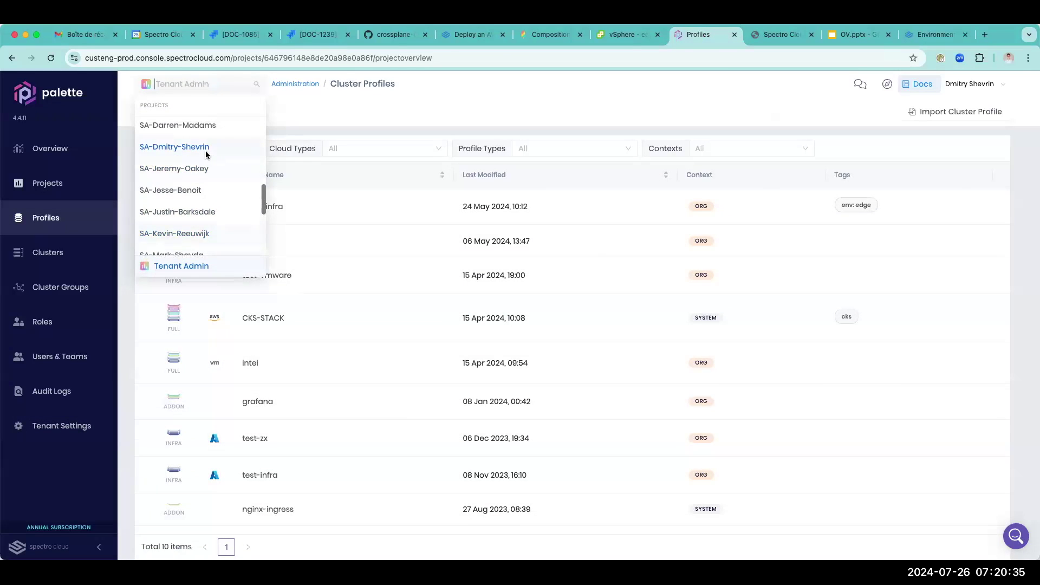
click(68, 218)
click(64, 184)
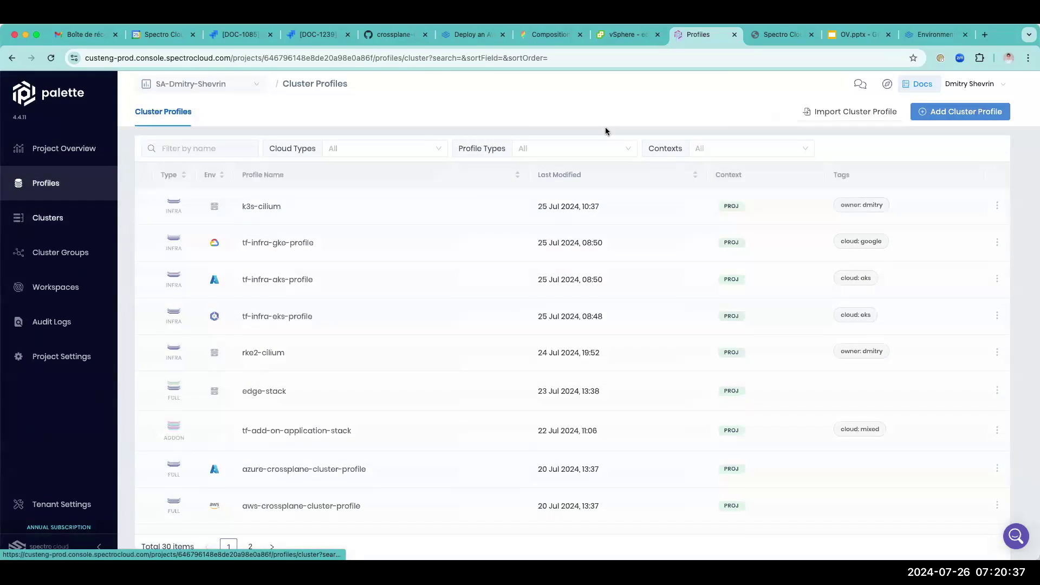
click(919, 112)
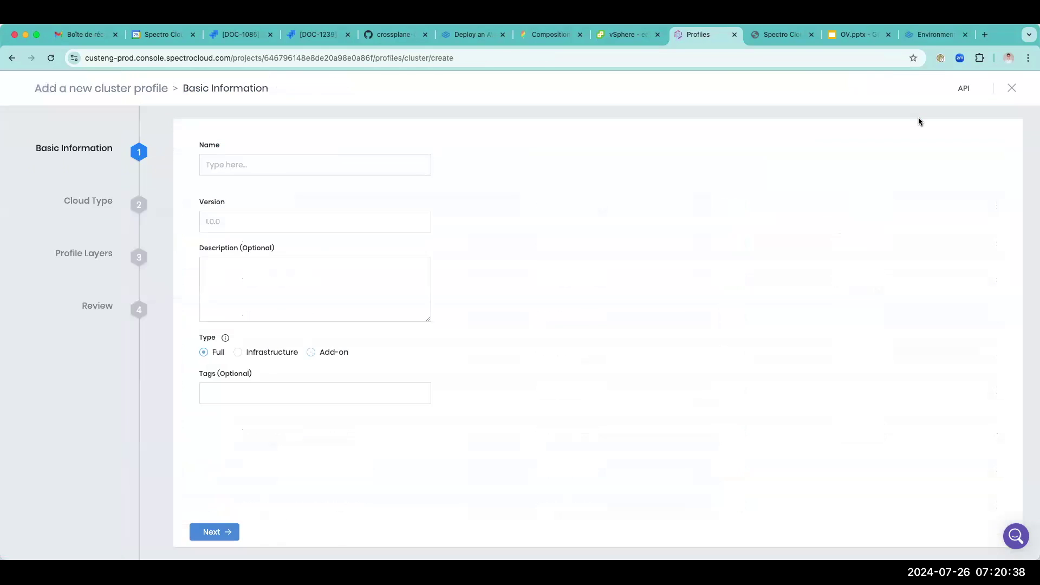
Step: Set the new cluster profile's type to Add-on, name it "kjh", and continue to its profile layers
click(327, 352)
click(292, 171)
text(kjh)
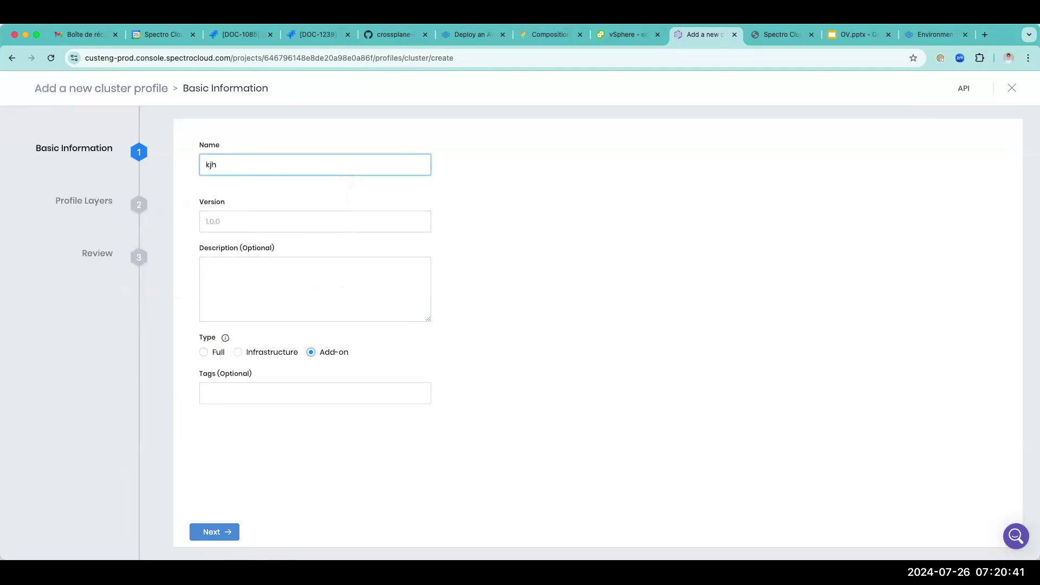
click(213, 534)
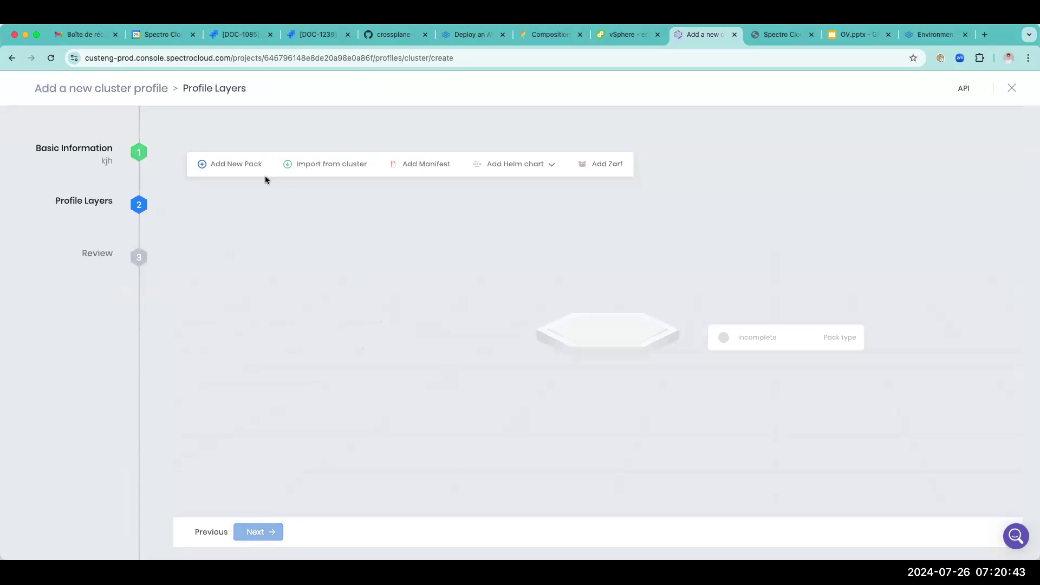
Step: Start adding a new pack to the profile and browse the Palette Registry packs through to the end of the list
click(262, 172)
scroll(385, 295, down, 2)
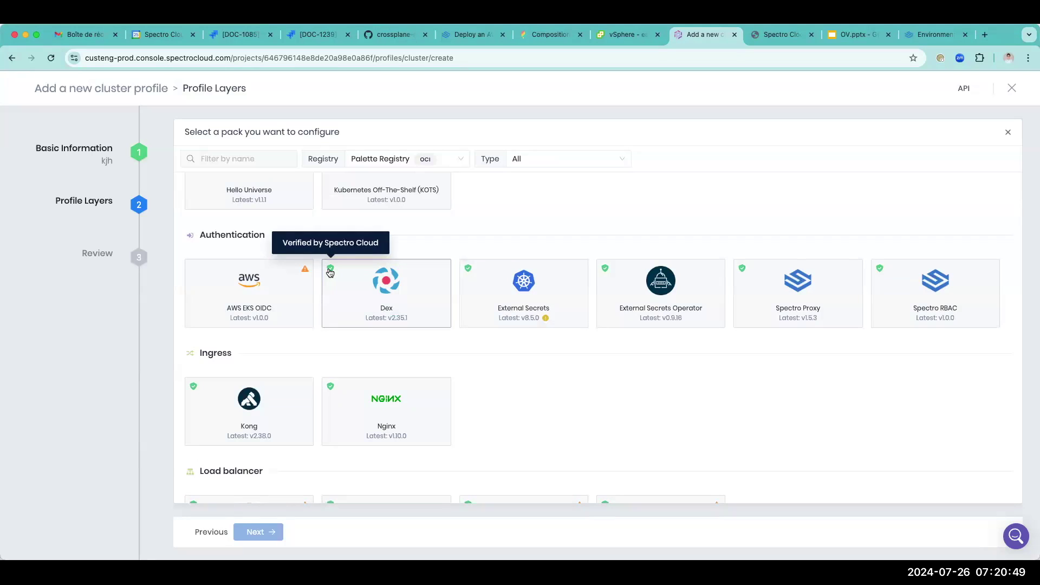
scroll(330, 272, down, 5)
scroll(328, 268, down, 10)
scroll(328, 271, down, 10)
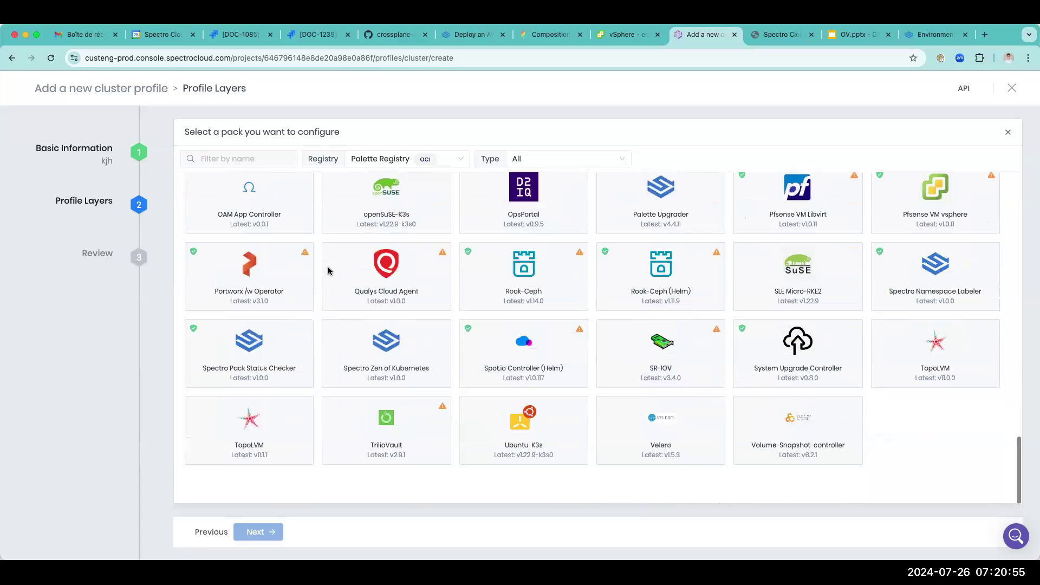
Step: Switch to the airgap documentation, open the Palette VerteX overview, and read its FIPS-Compliant, Supported Platforms and Access Palette VerteX sections
click(933, 36)
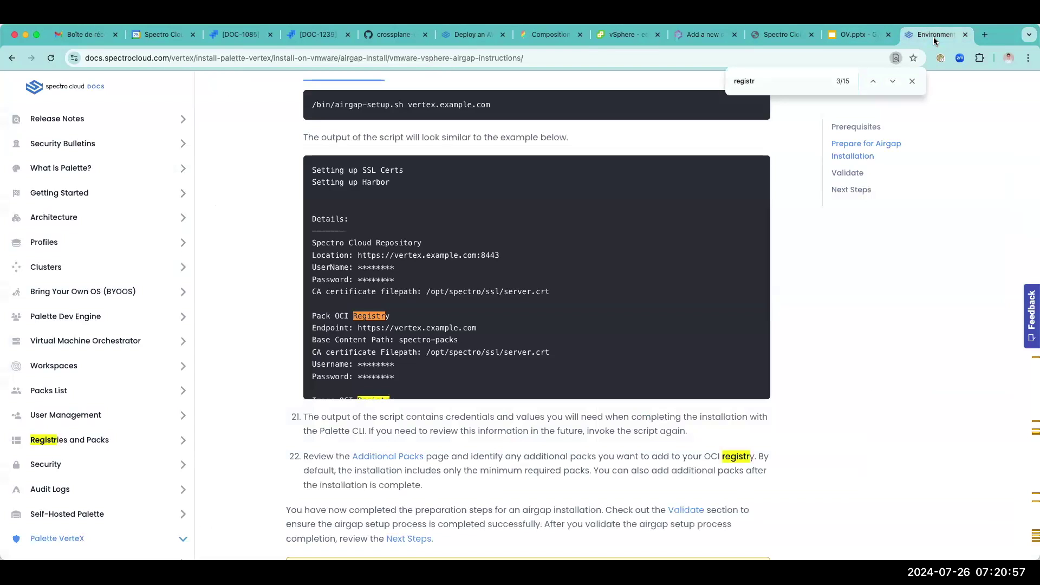
scroll(223, 385, down, 5)
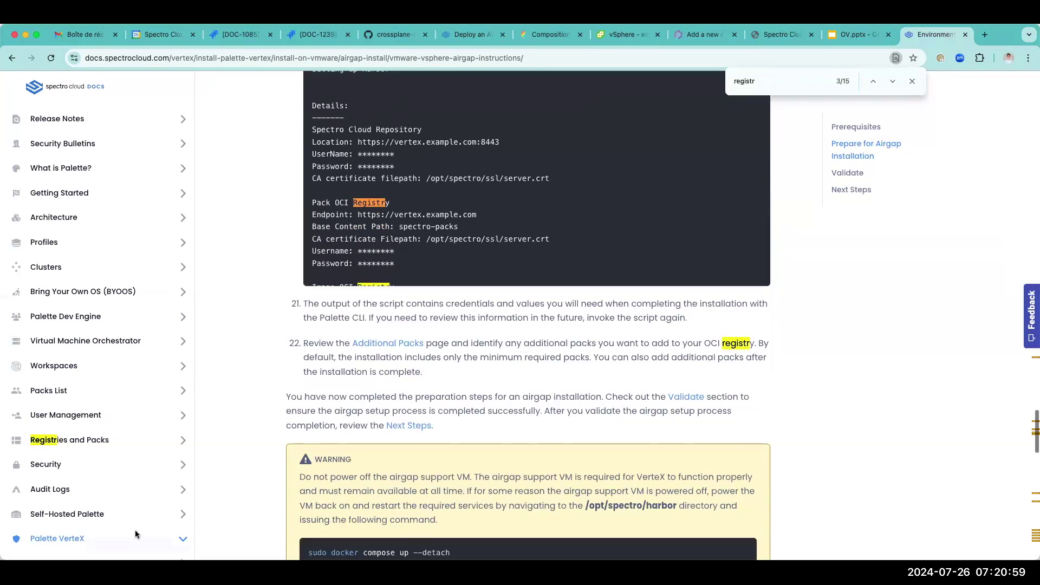
click(113, 539)
scroll(220, 407, down, 3)
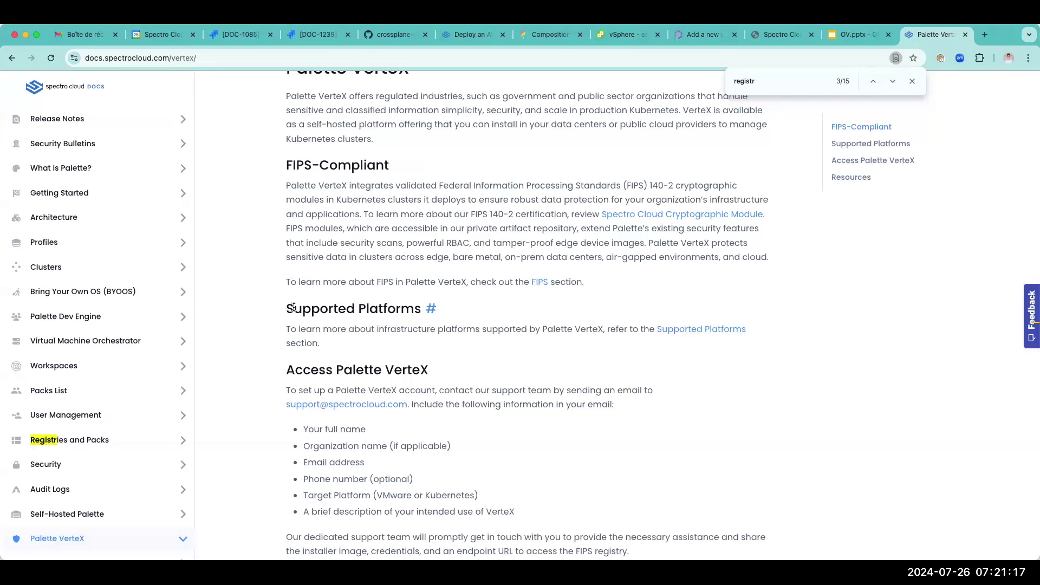
scroll(293, 307, down, 6)
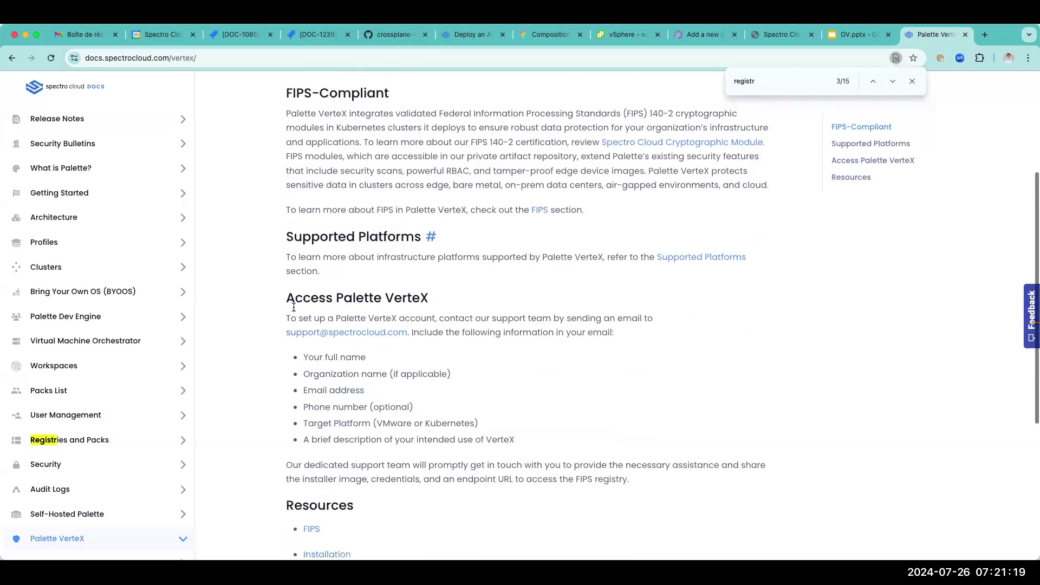